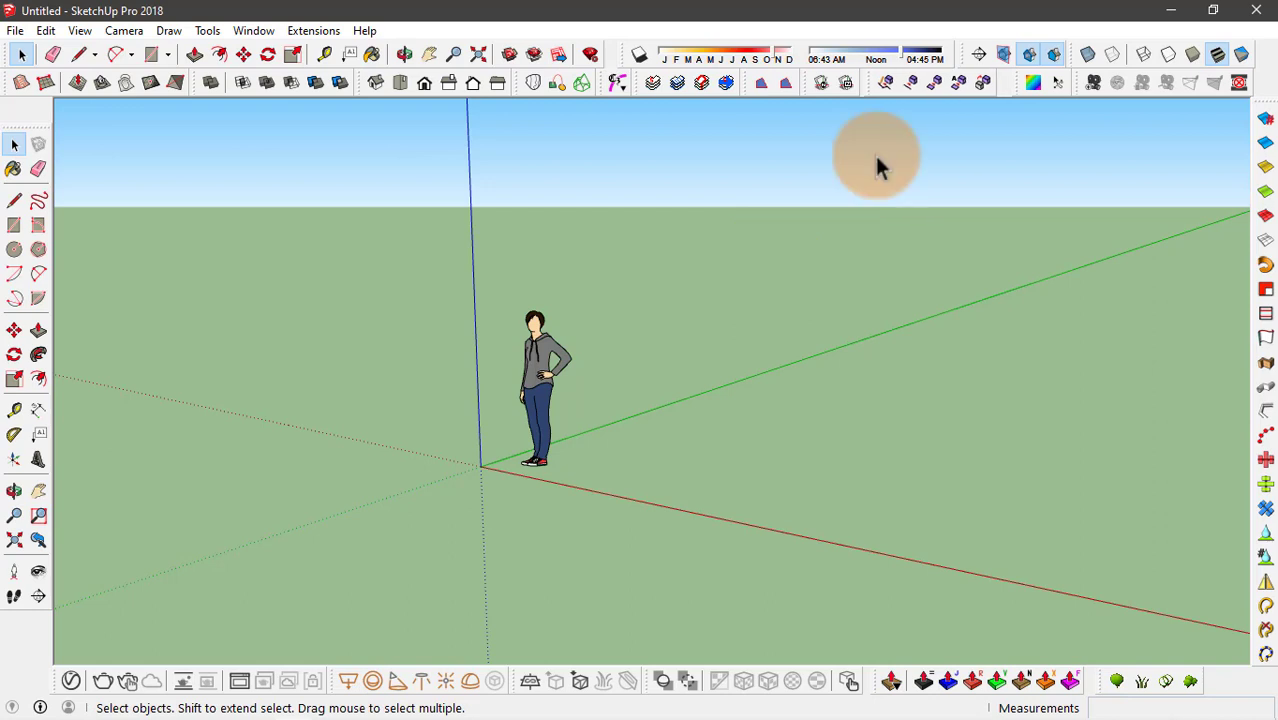
- Float the s4u-to Components toolbar at the upper right and select the default person figure
{"action": "left_click_drag", "start_coordinate": [868, 87], "coordinate": [827, 271]}
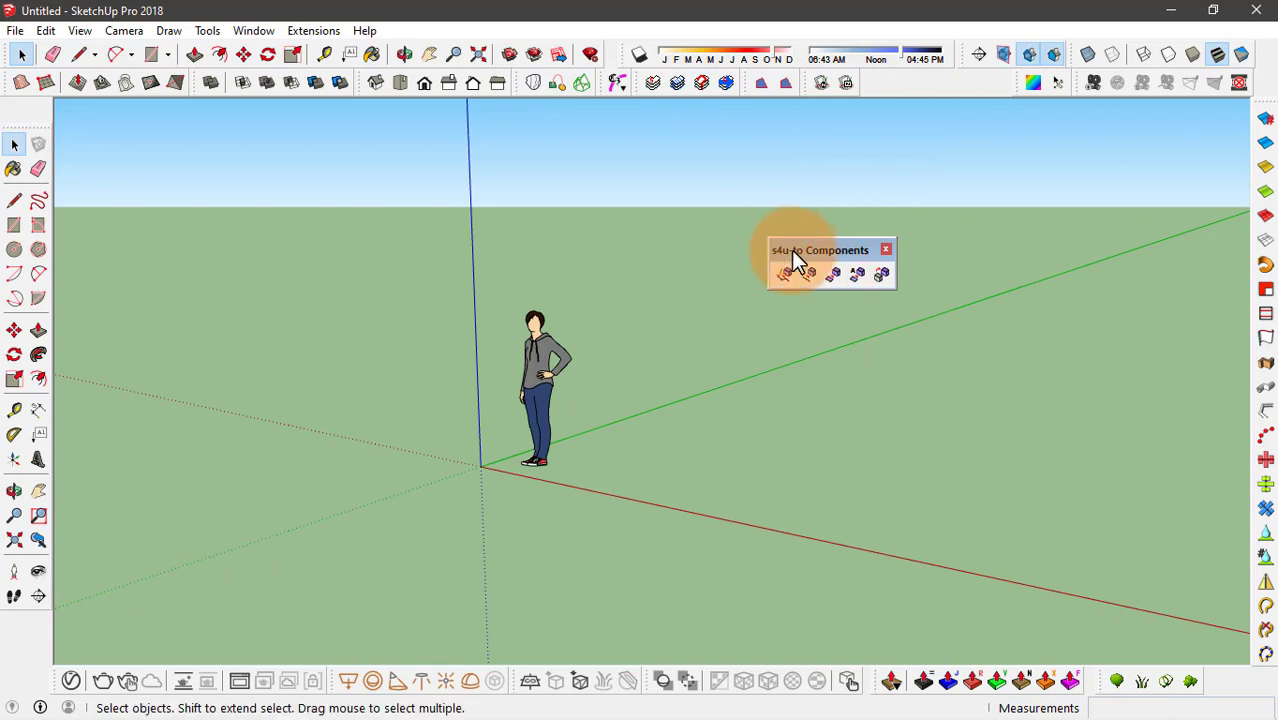
{"action": "left_click_drag", "start_coordinate": [829, 252], "coordinate": [935, 135]}
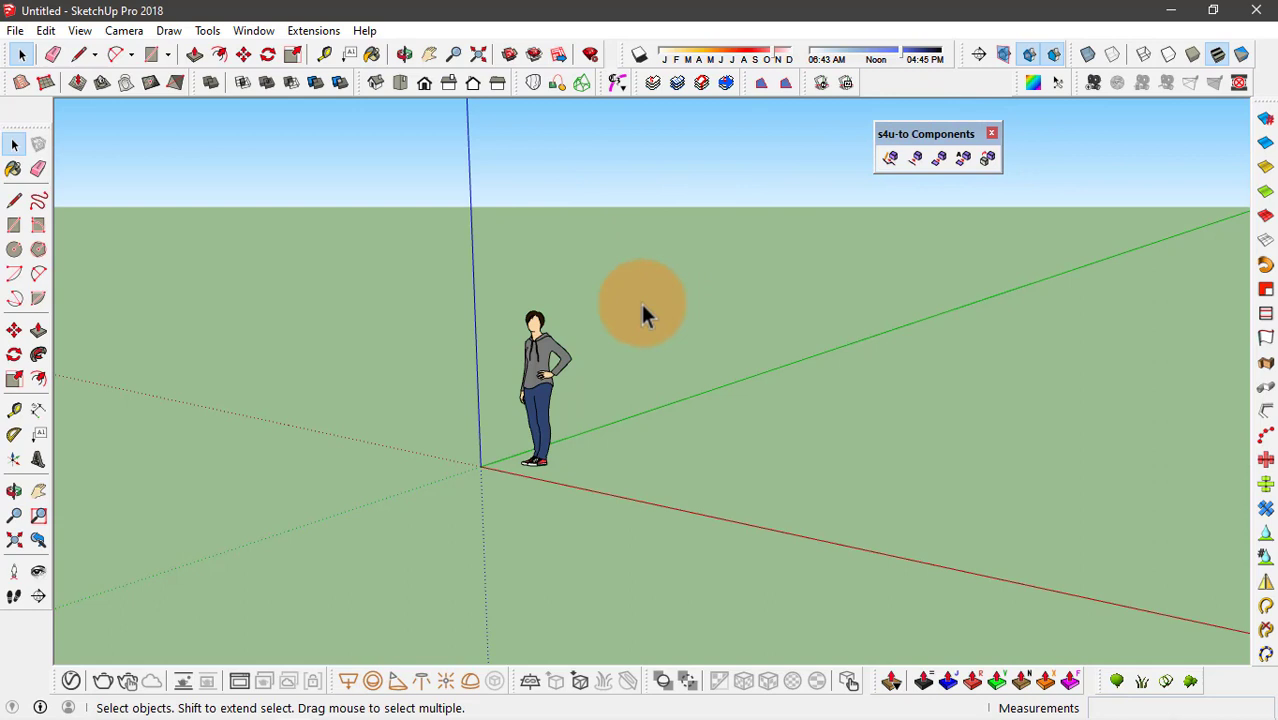
{"action": "left_click", "coordinate": [537, 425]}
- Delete the person figure and draw an upright circle, locked to the green axis, centred at the origin
{"action": "key", "text": "Delete"}
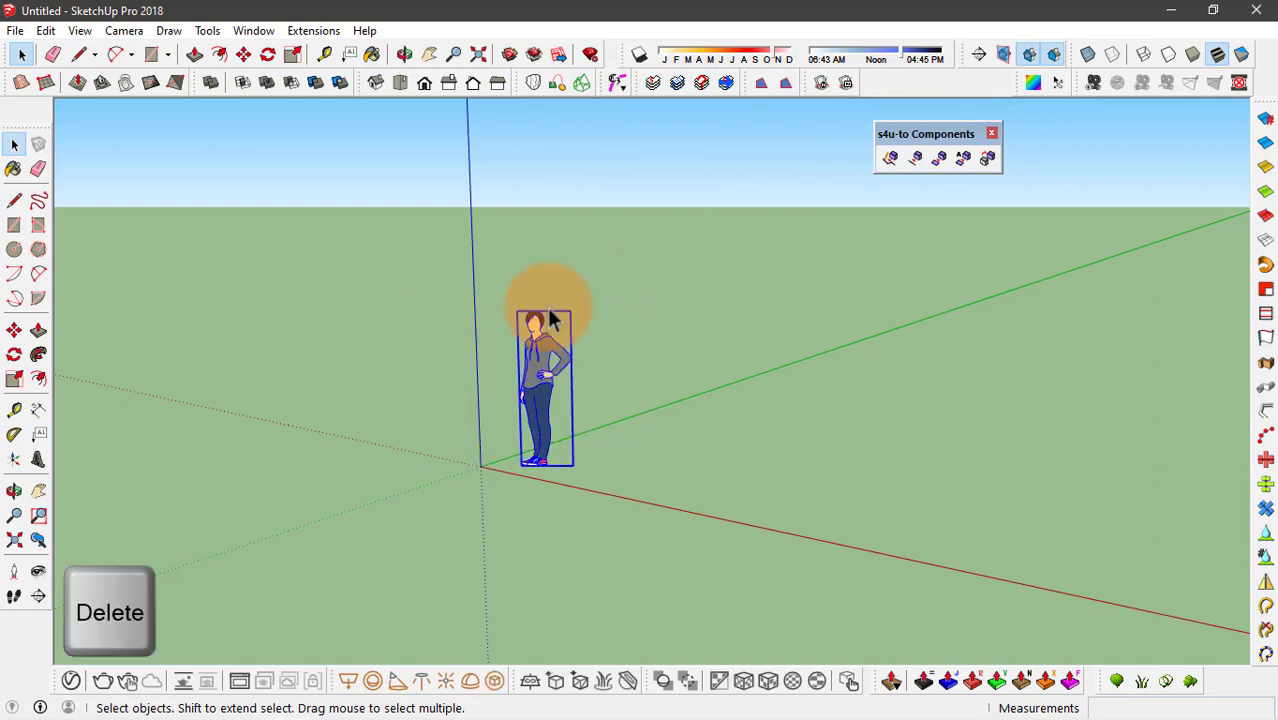
{"action": "middle_click_drag", "start_coordinate": [511, 277], "coordinate": [776, 282]}
{"action": "key", "text": "c"}
{"action": "key", "text": "space"}
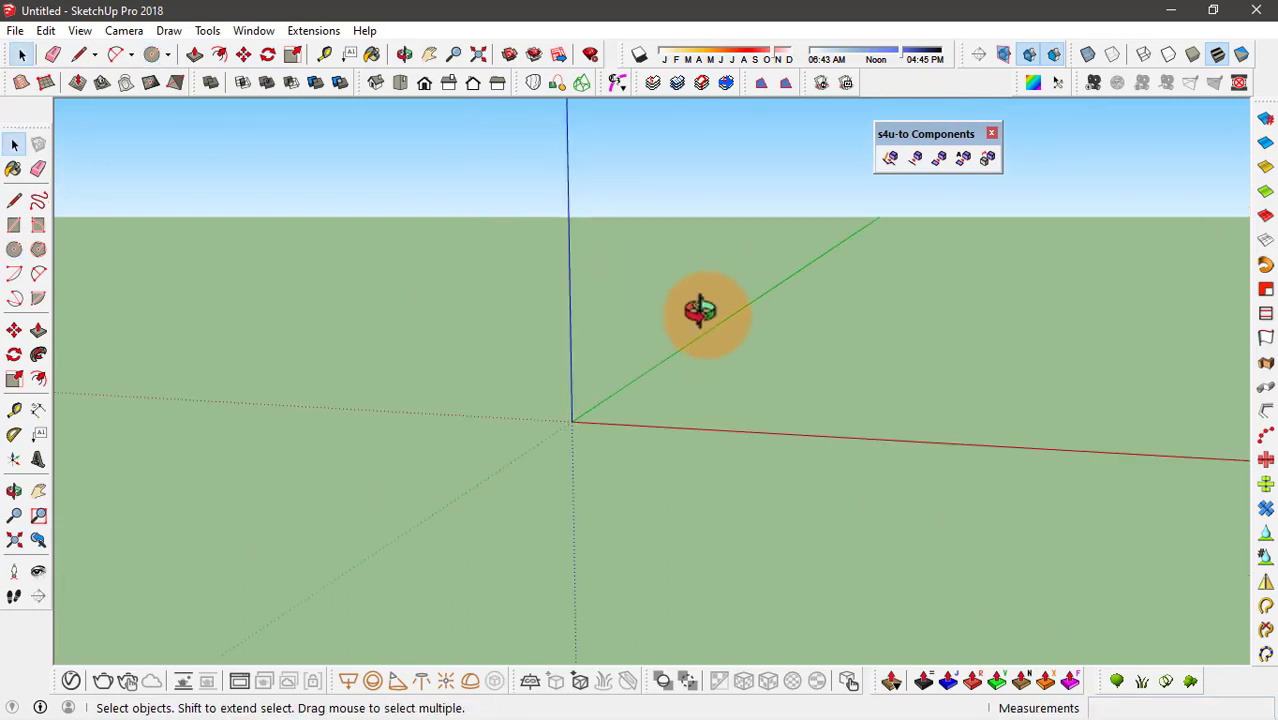
{"action": "middle_click_drag", "start_coordinate": [699, 308], "coordinate": [657, 355]}
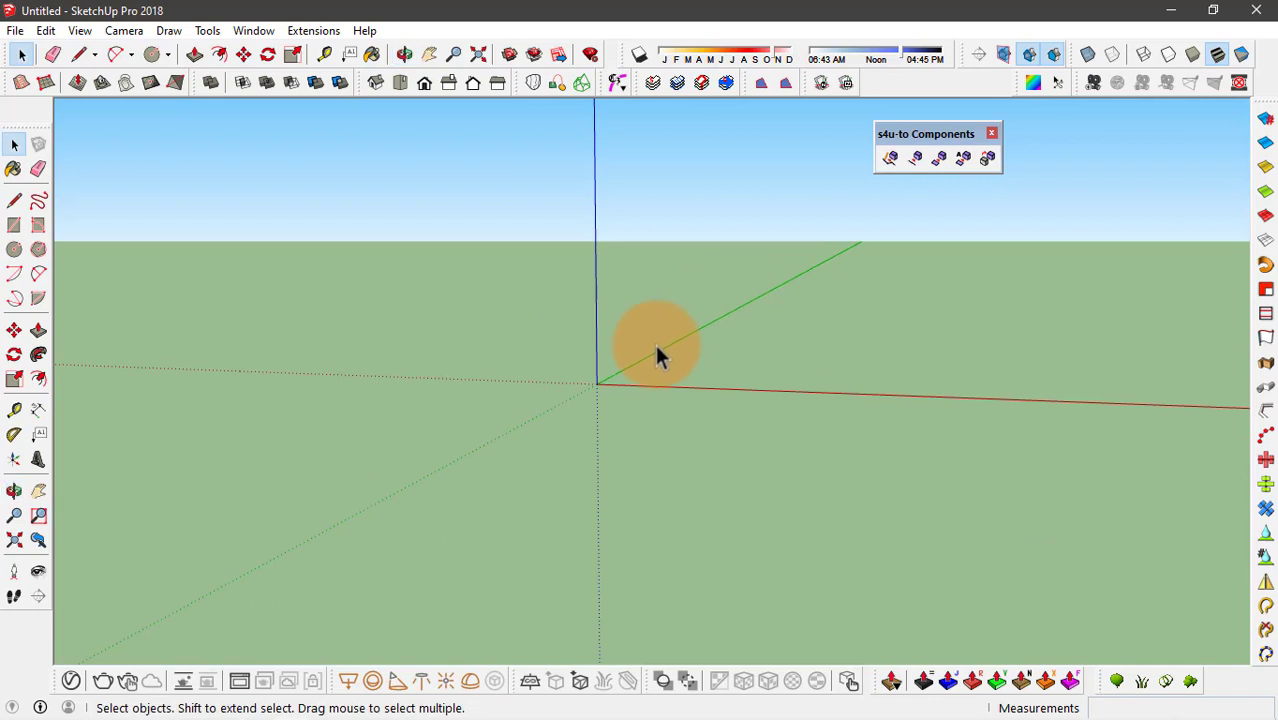
{"action": "key", "text": "c"}
{"action": "left_click", "coordinate": [597, 384]}
{"action": "key", "text": "Left"}
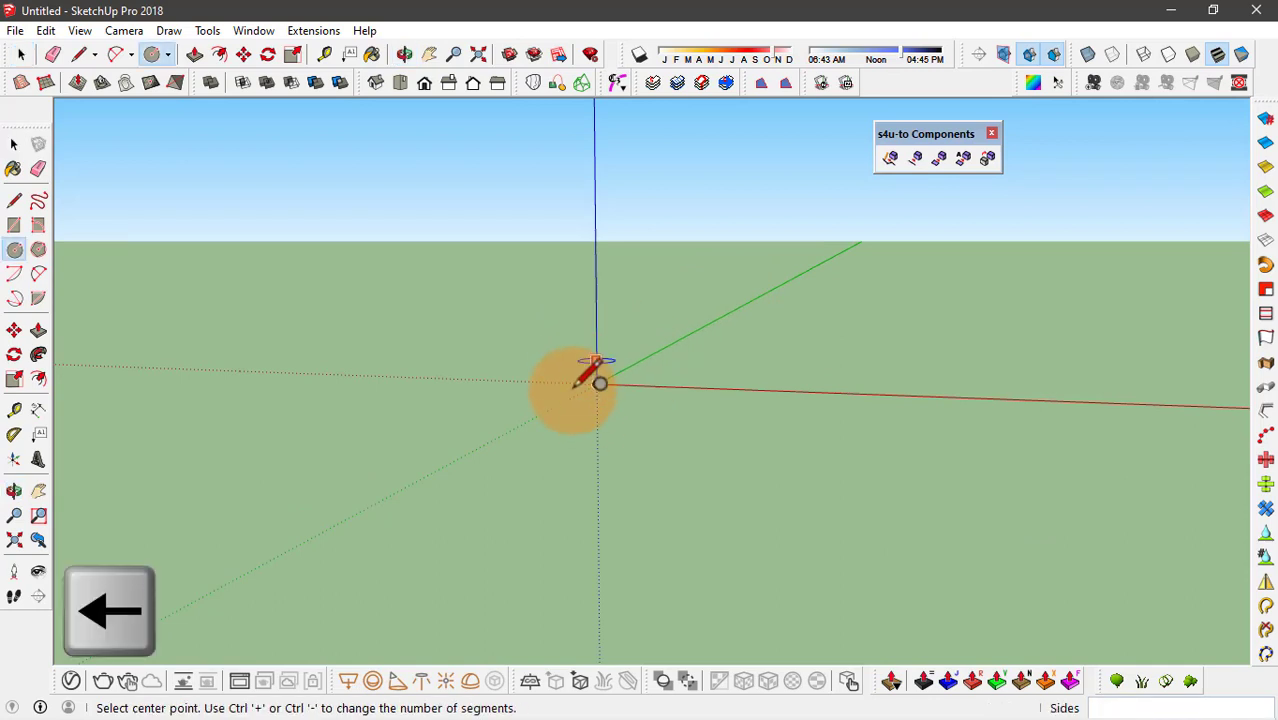
{"action": "left_click", "coordinate": [596, 384]}
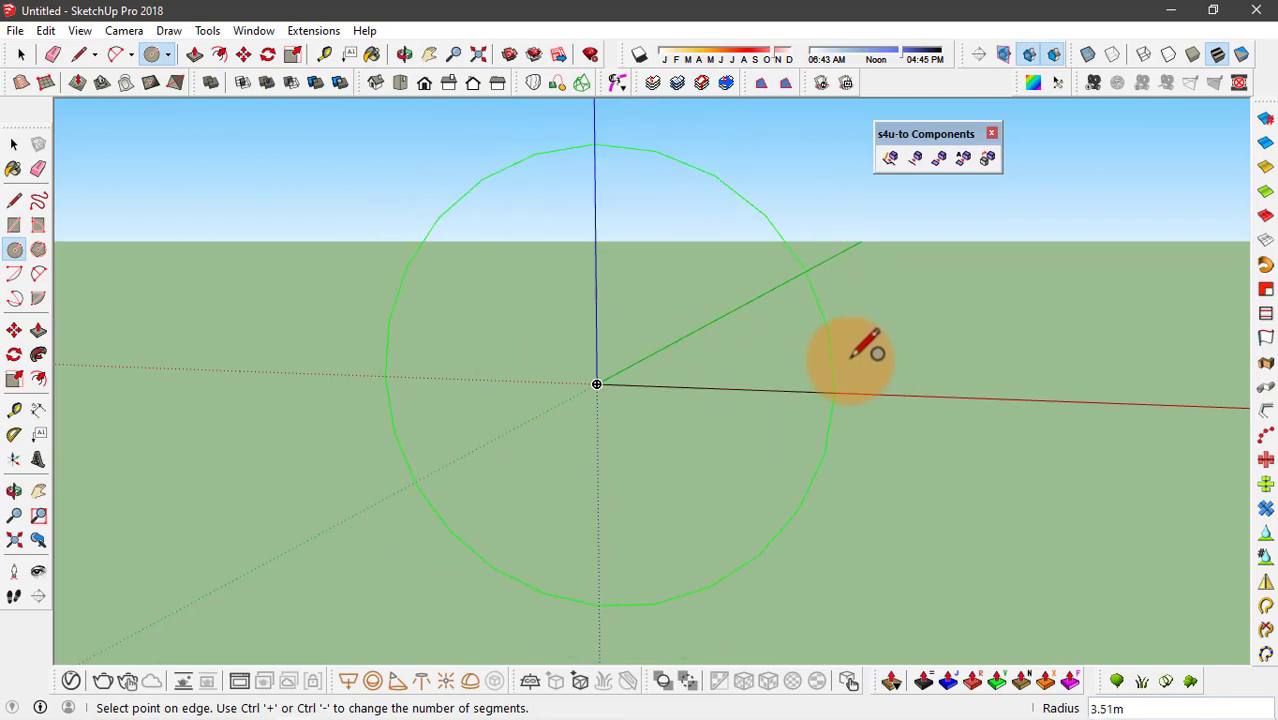
{"action": "left_click", "coordinate": [909, 349]}
- Cut the disc with a line across its middle and erase the lower half
{"action": "middle_click_drag", "start_coordinate": [907, 349], "coordinate": [785, 356]}
{"action": "key", "text": "l"}
{"action": "left_click", "coordinate": [814, 361]}
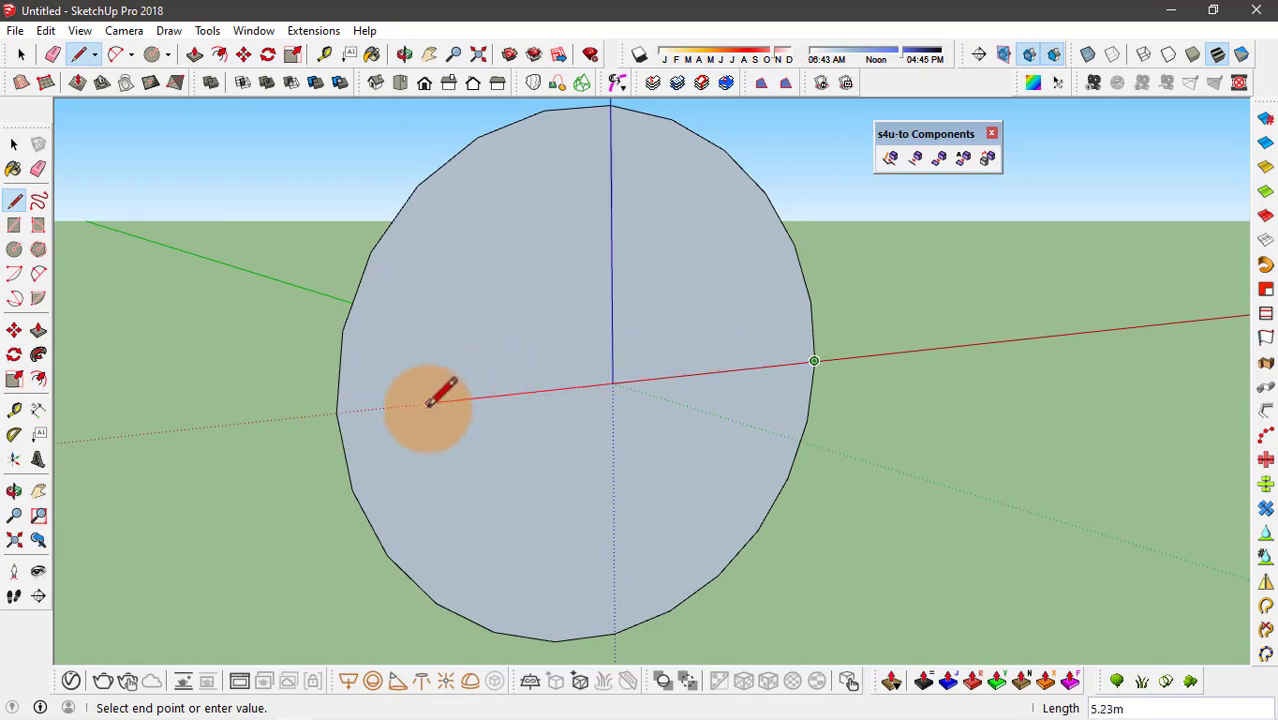
{"action": "left_click", "coordinate": [337, 411]}
{"action": "key", "text": "e"}
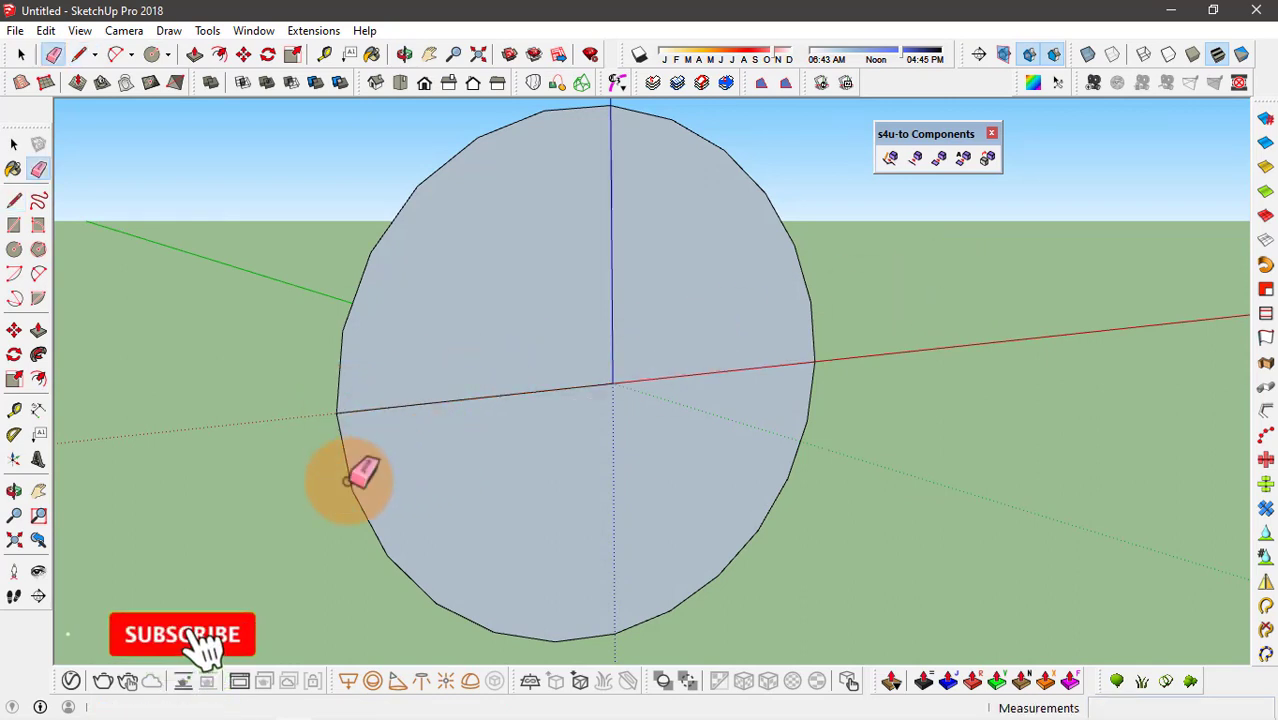
{"action": "left_click", "coordinate": [345, 478]}
{"action": "scroll", "coordinate": [622, 479], "scroll_direction": "down", "scroll_amount": 4}
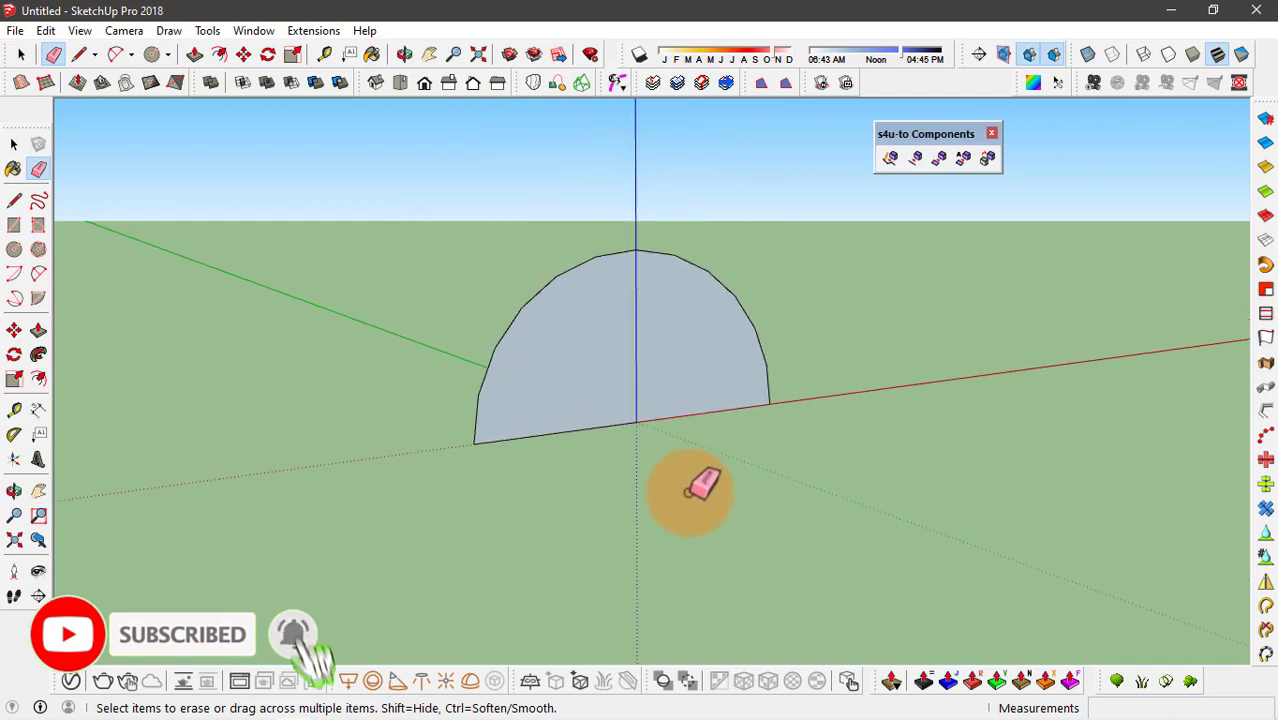
{"action": "scroll", "coordinate": [491, 300], "scroll_direction": "up", "scroll_amount": 3}
{"action": "scroll", "coordinate": [538, 346], "scroll_direction": "up", "scroll_amount": 1}
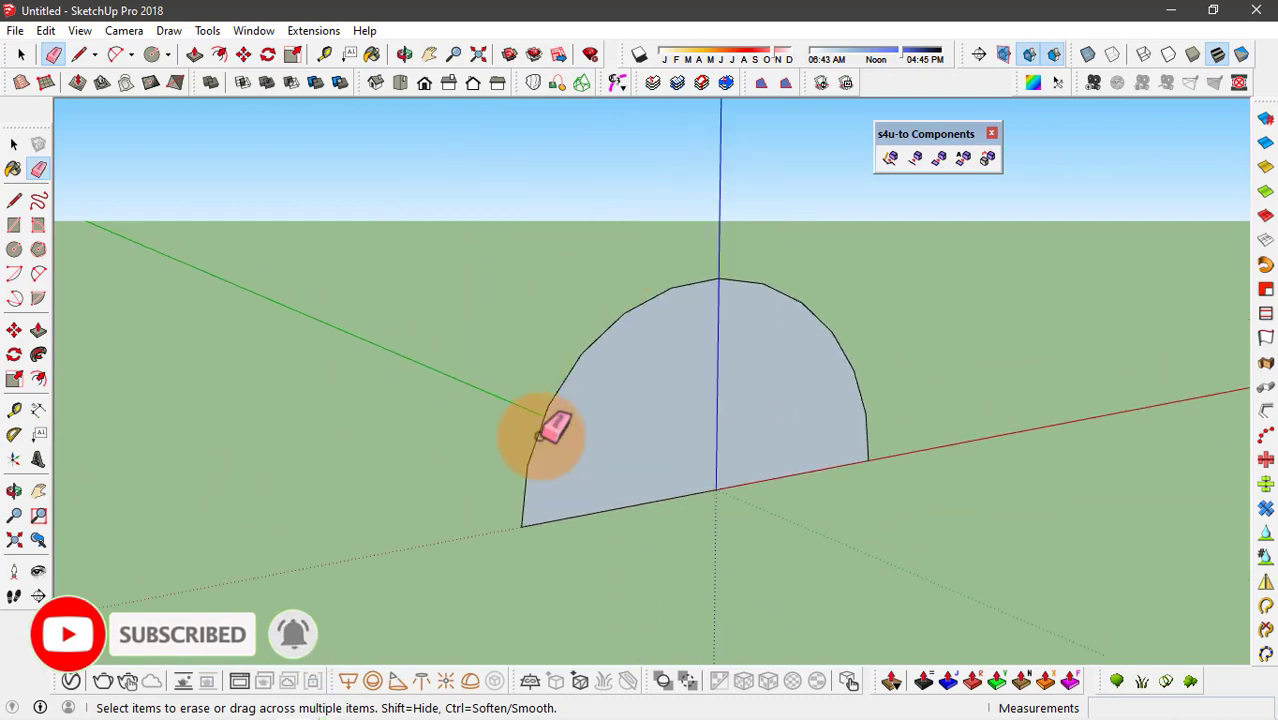
- Push/Pull the half-disc into a half-cylinder vault and select its curved roof
{"action": "key", "text": "p"}
{"action": "mouse_move", "coordinate": [705, 428]}
{"action": "left_mouse_down"}
{"action": "mouse_move", "coordinate": [551, 342]}
{"action": "mouse_move", "coordinate": [456, 314]}
{"action": "mouse_move", "coordinate": [515, 362]}
{"action": "mouse_move", "coordinate": [465, 334]}
{"action": "left_mouse_up"}
{"action": "middle_click_drag", "start_coordinate": [465, 334], "coordinate": [633, 462]}
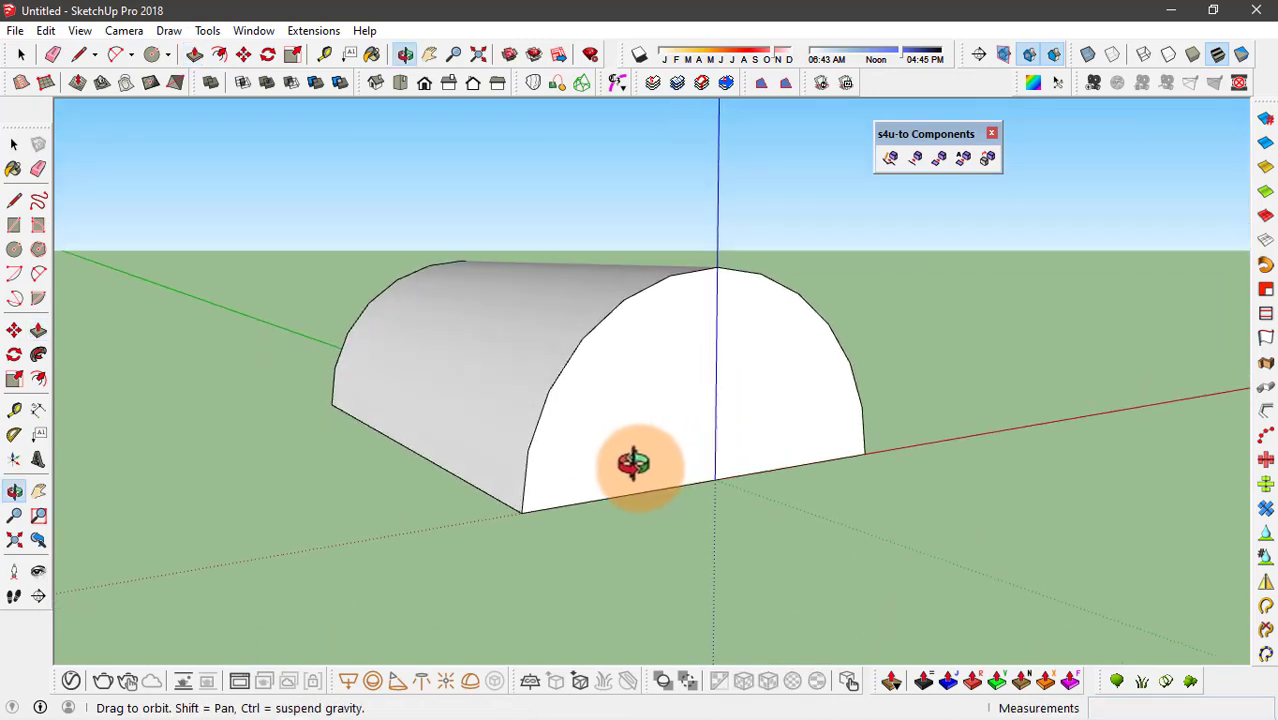
{"action": "key", "text": "space"}
{"action": "left_click", "coordinate": [443, 402]}
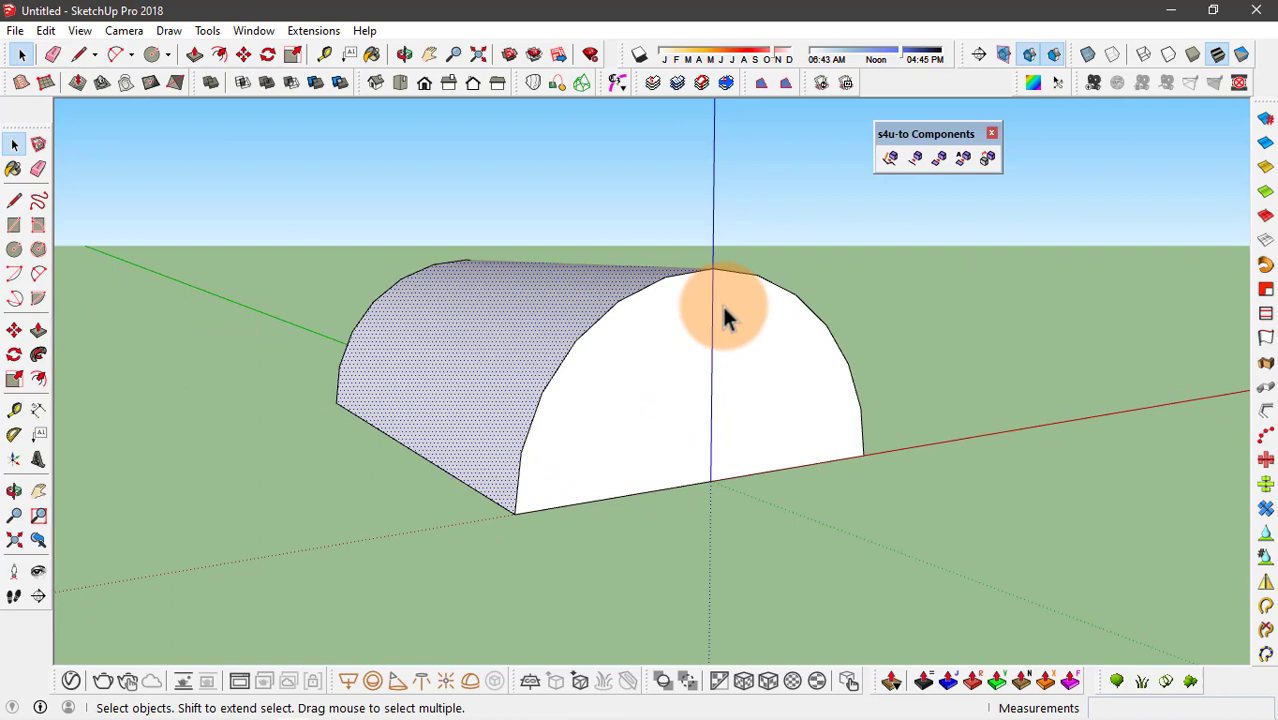
{"action": "middle_click_drag", "start_coordinate": [722, 317], "coordinate": [620, 462]}
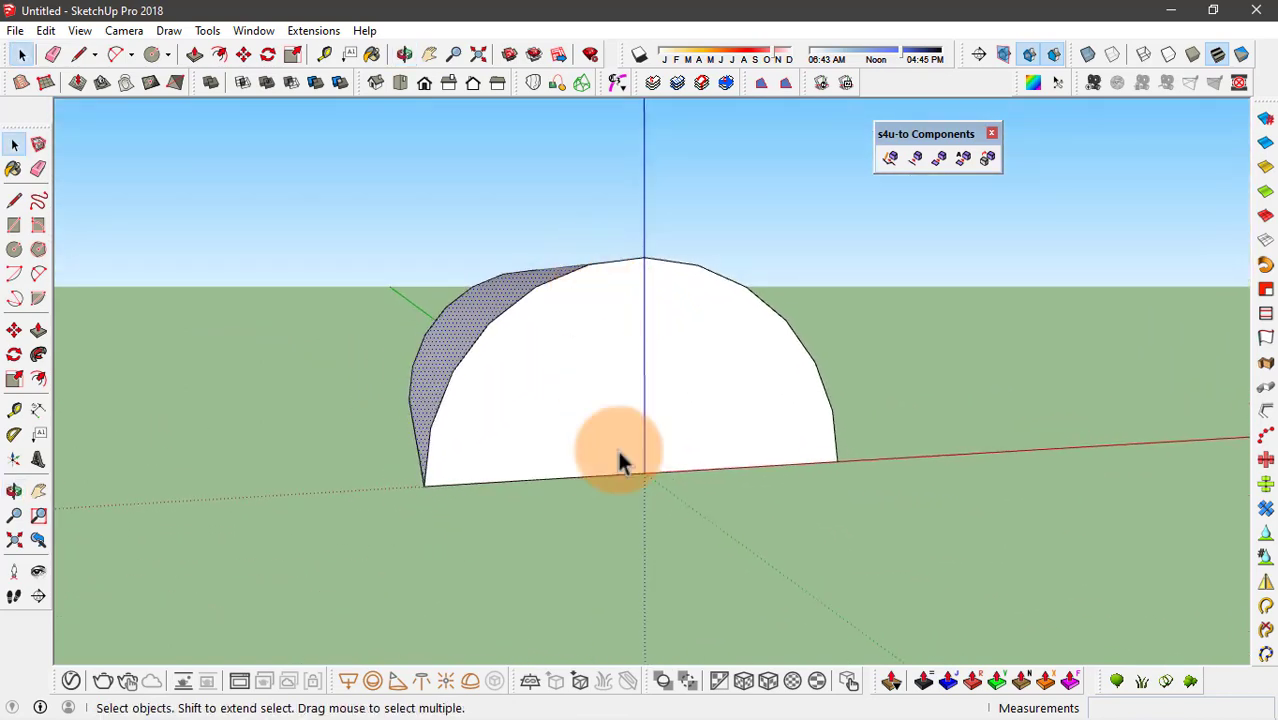
- Erase the vault's front end face and turn on Hidden Geometry
{"action": "key", "text": "e"}
{"action": "mouse_move", "coordinate": [608, 522]}
{"action": "middle_mouse_down"}
{"action": "mouse_move", "coordinate": [562, 402]}
{"action": "mouse_move", "coordinate": [559, 474]}
{"action": "mouse_move", "coordinate": [680, 378]}
{"action": "mouse_move", "coordinate": [776, 385]}
{"action": "middle_mouse_up"}
{"action": "left_click", "coordinate": [559, 474]}
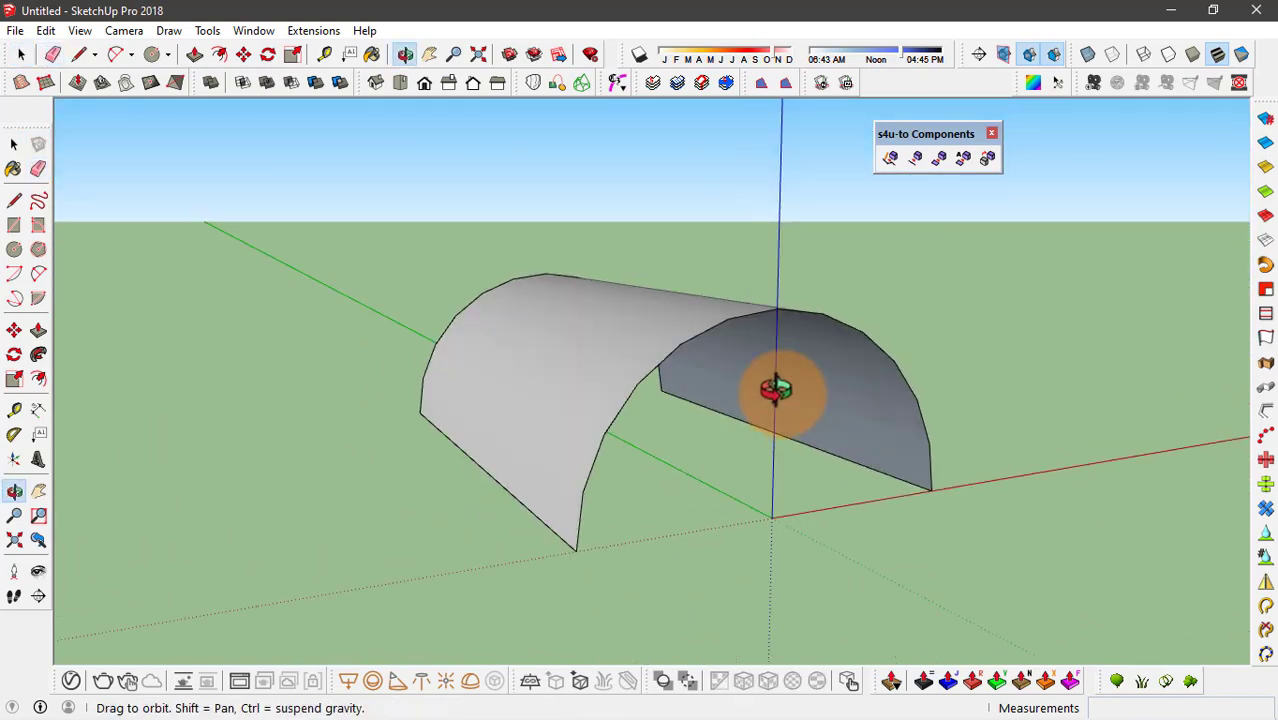
{"action": "left_click", "coordinate": [84, 33]}
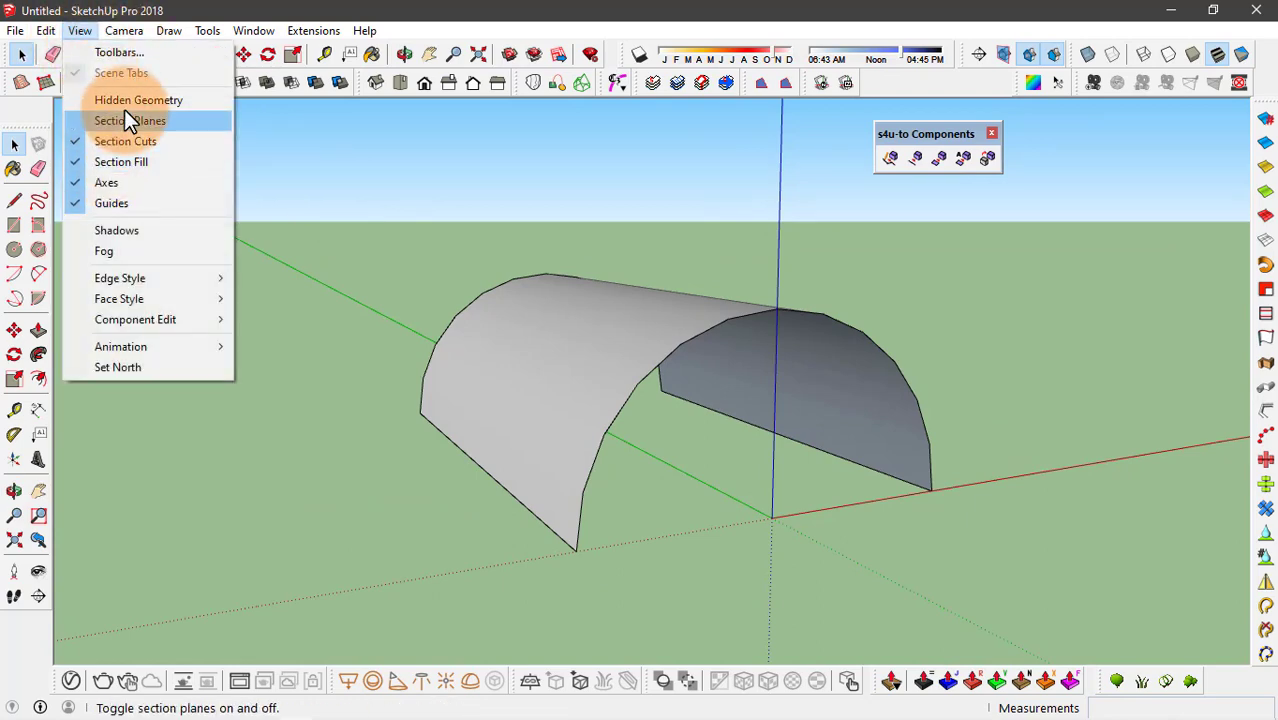
{"action": "left_click", "coordinate": [151, 100]}
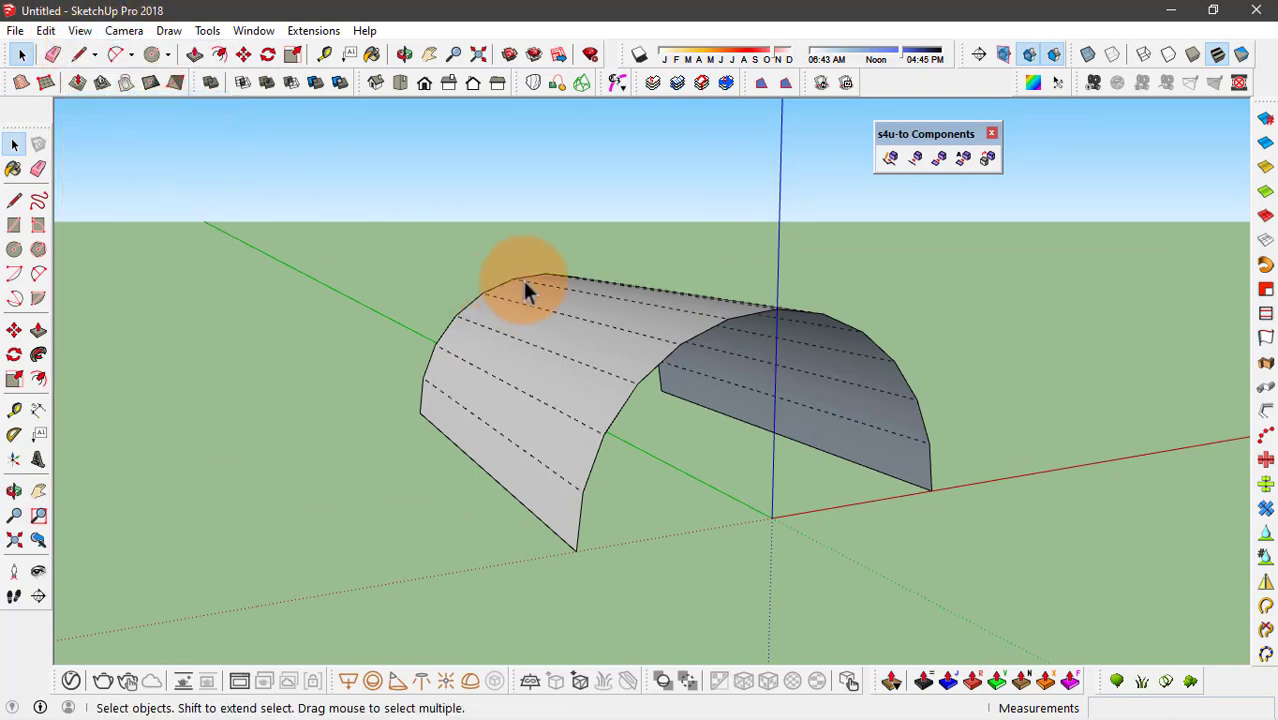
- Select only the edges of the vault's end arch
{"action": "middle_click_drag", "start_coordinate": [525, 285], "coordinate": [962, 480]}
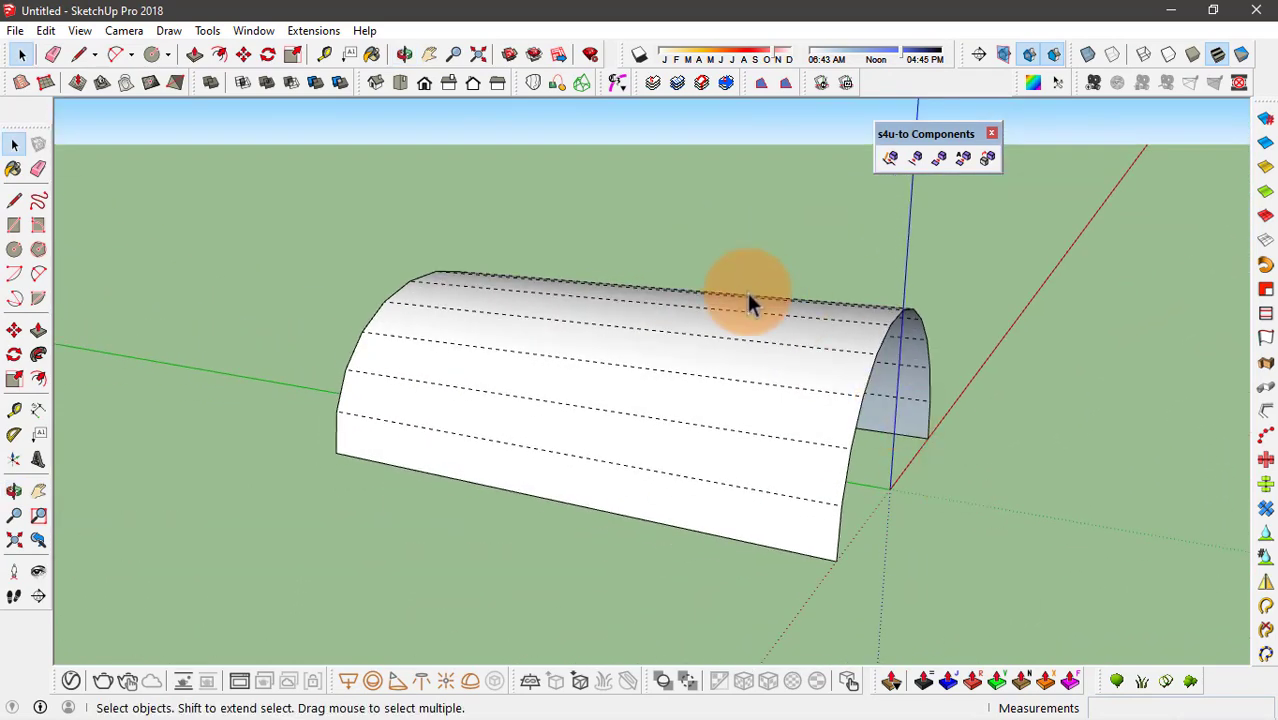
{"action": "left_click", "coordinate": [905, 390]}
{"action": "left_click", "coordinate": [782, 497]}
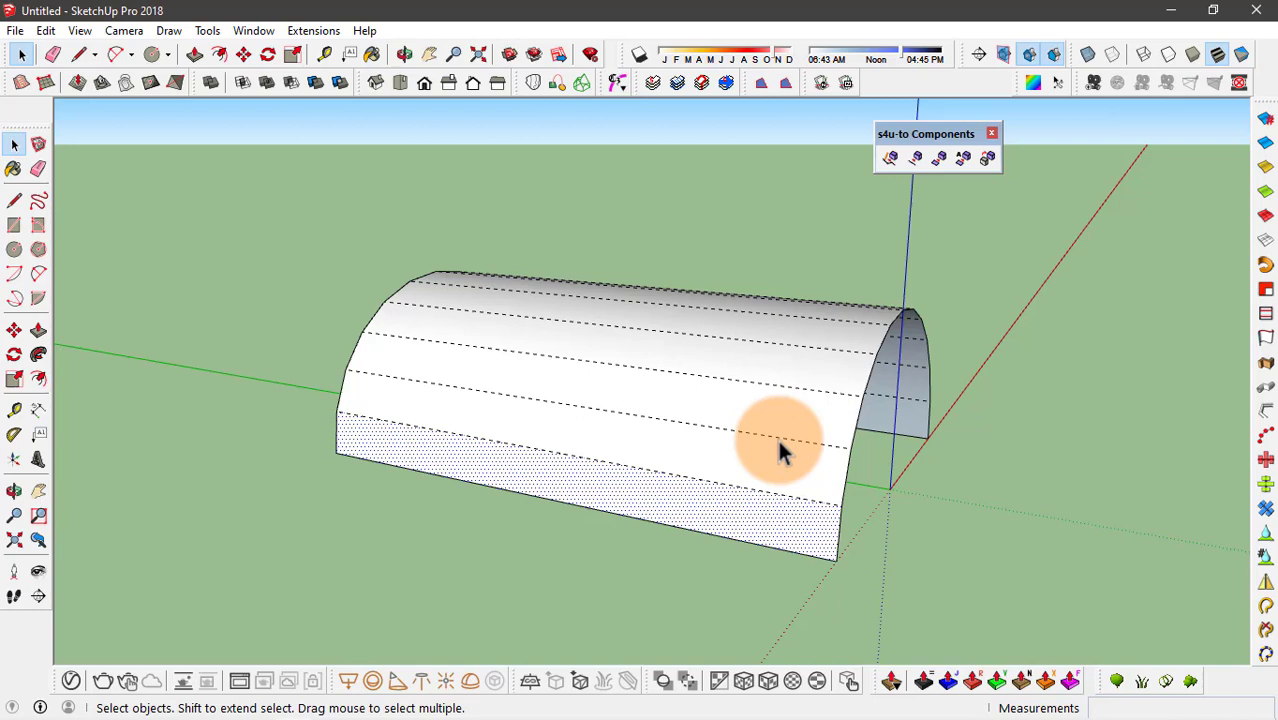
{"action": "left_click", "coordinate": [780, 449]}
{"action": "left_click", "coordinate": [822, 371]}
{"action": "middle_click_drag", "start_coordinate": [822, 371], "coordinate": [562, 422]}
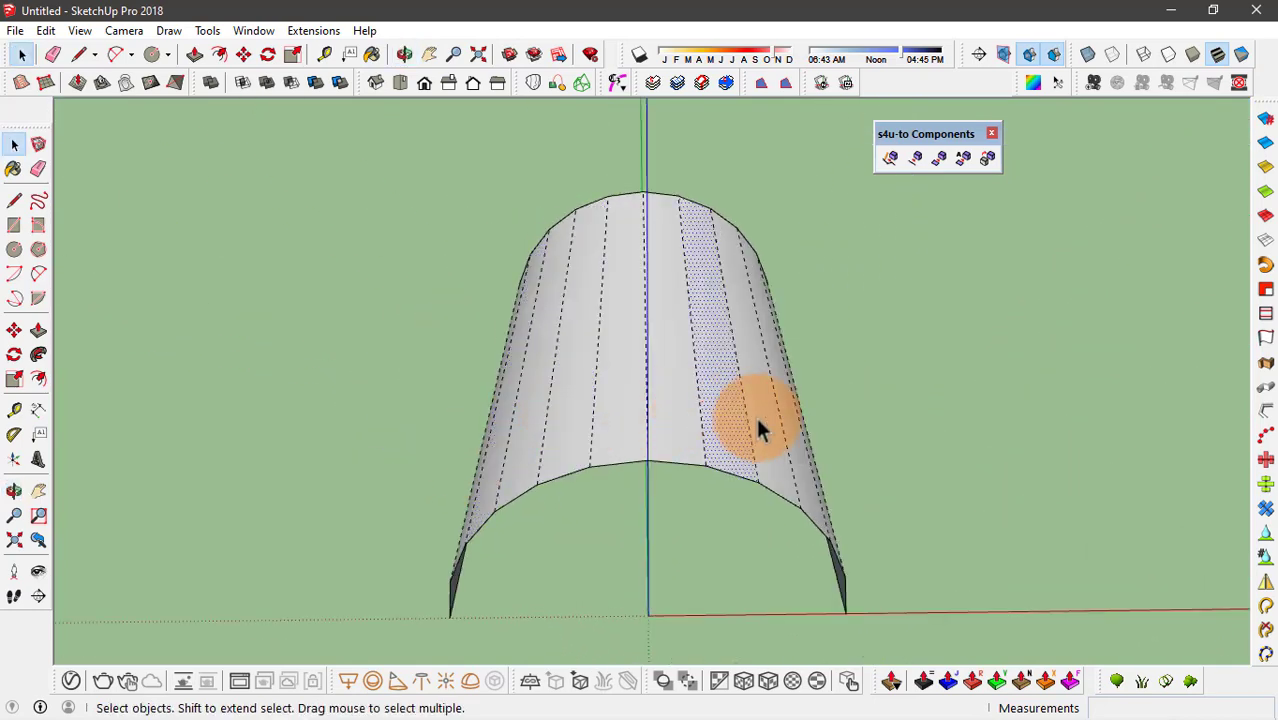
{"action": "middle_click_drag", "start_coordinate": [757, 425], "coordinate": [1053, 340]}
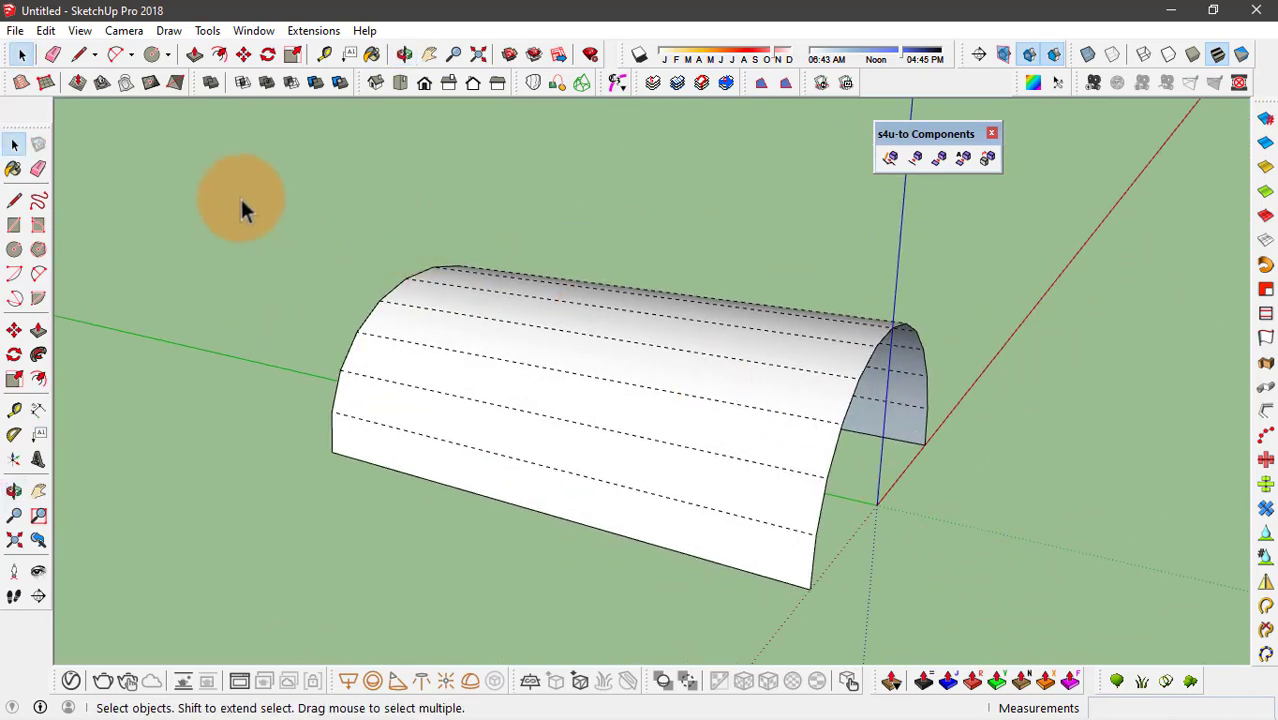
{"action": "left_click_drag", "start_coordinate": [237, 196], "coordinate": [890, 588]}
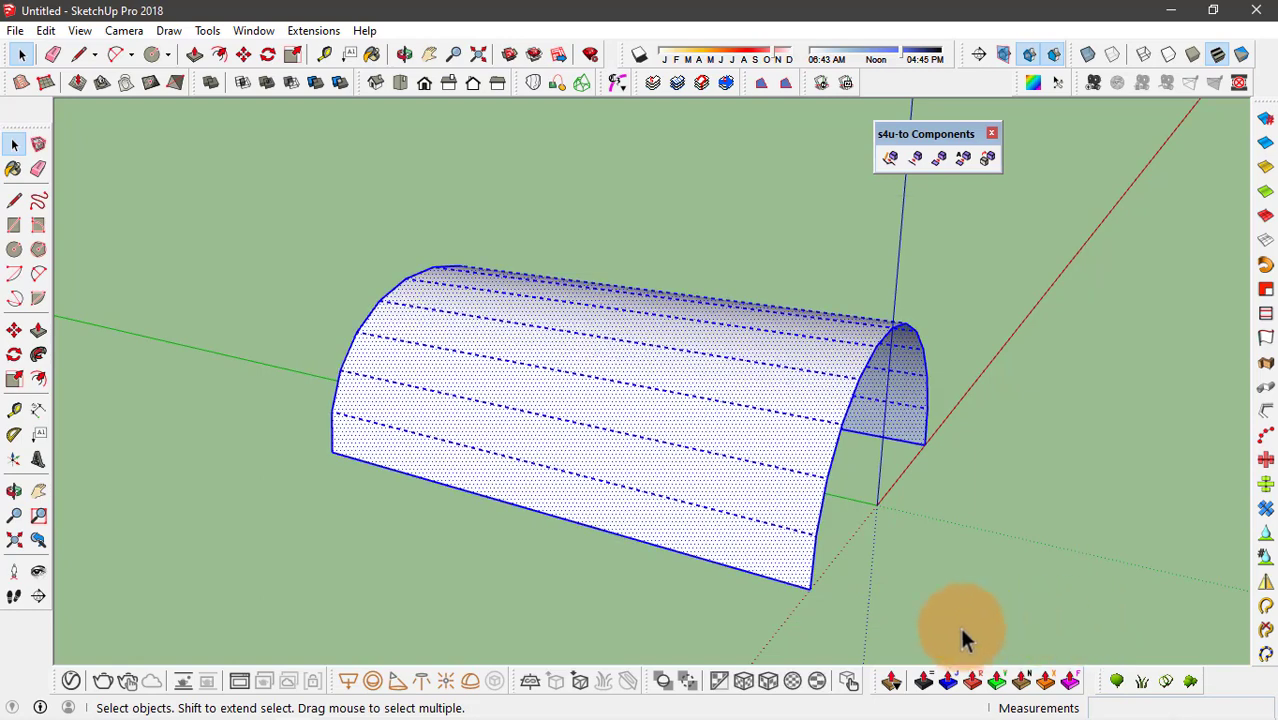
{"action": "left_click", "coordinate": [765, 337], "text": "shift"}
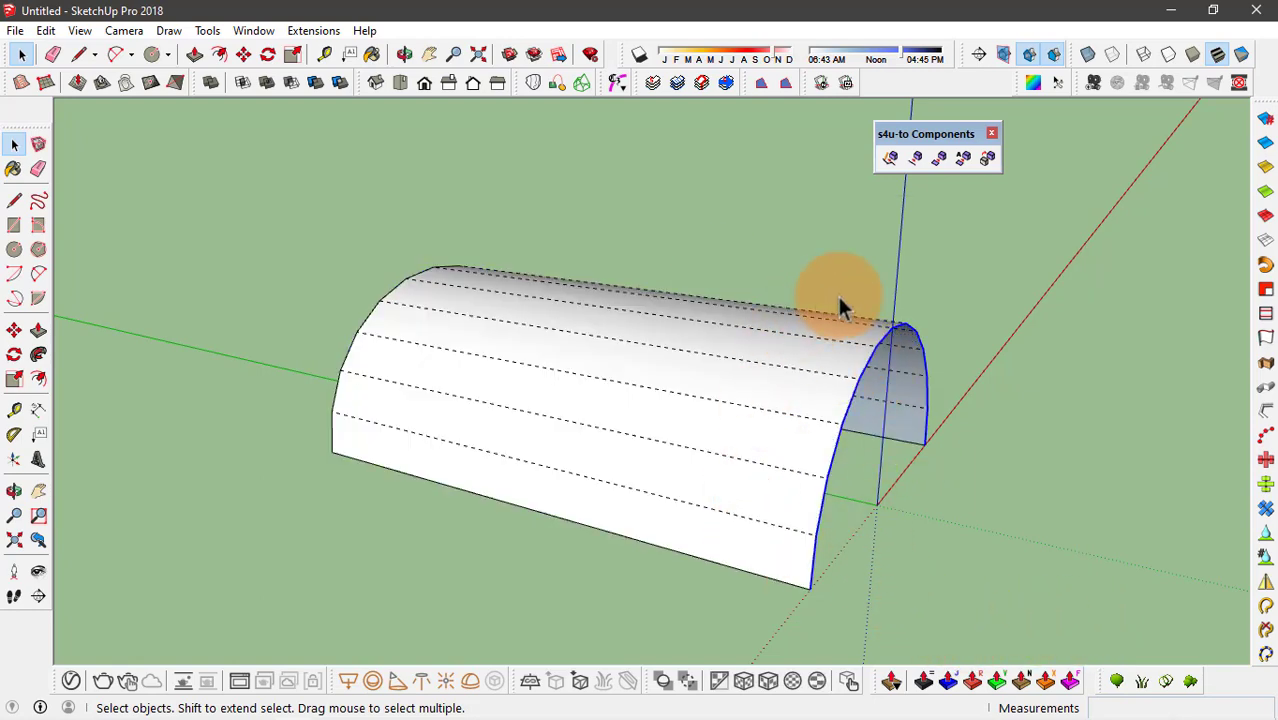
- Copy the end arch to the vault's far end and divide it into 10 evenly spaced arches
{"action": "key", "text": "m"}
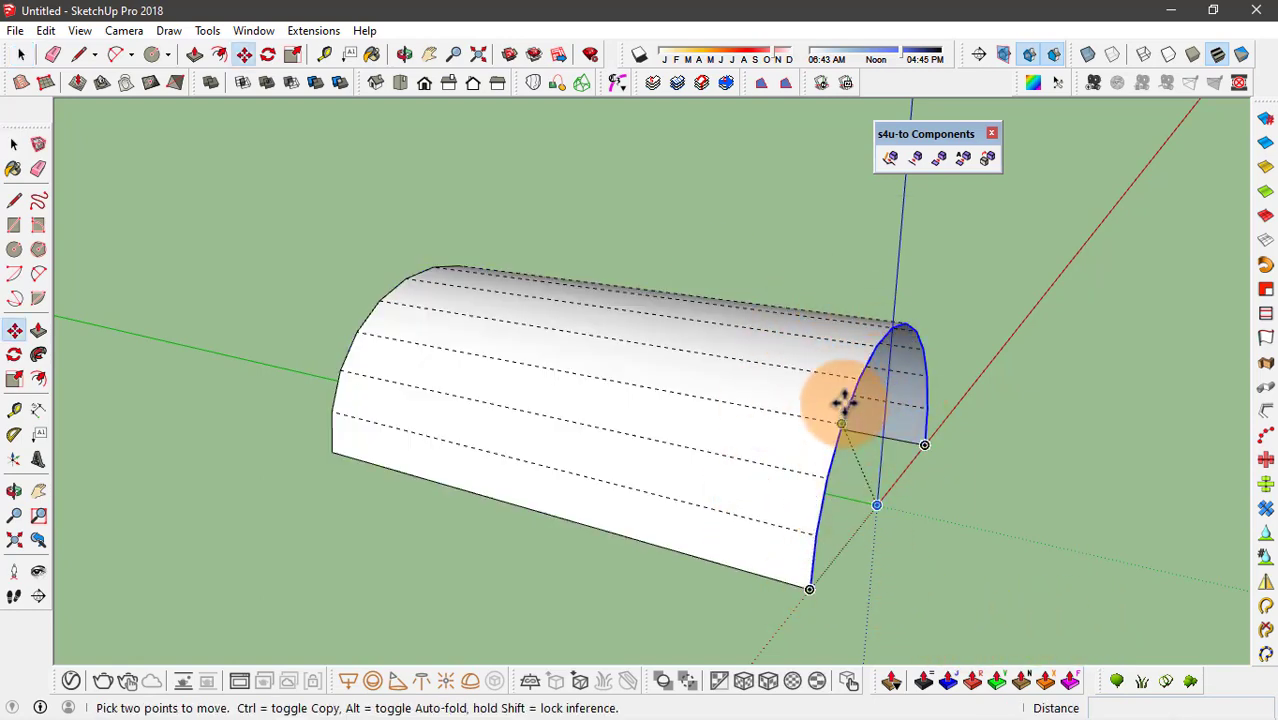
{"action": "key", "text": "ctrl"}
{"action": "left_click", "coordinate": [809, 589]}
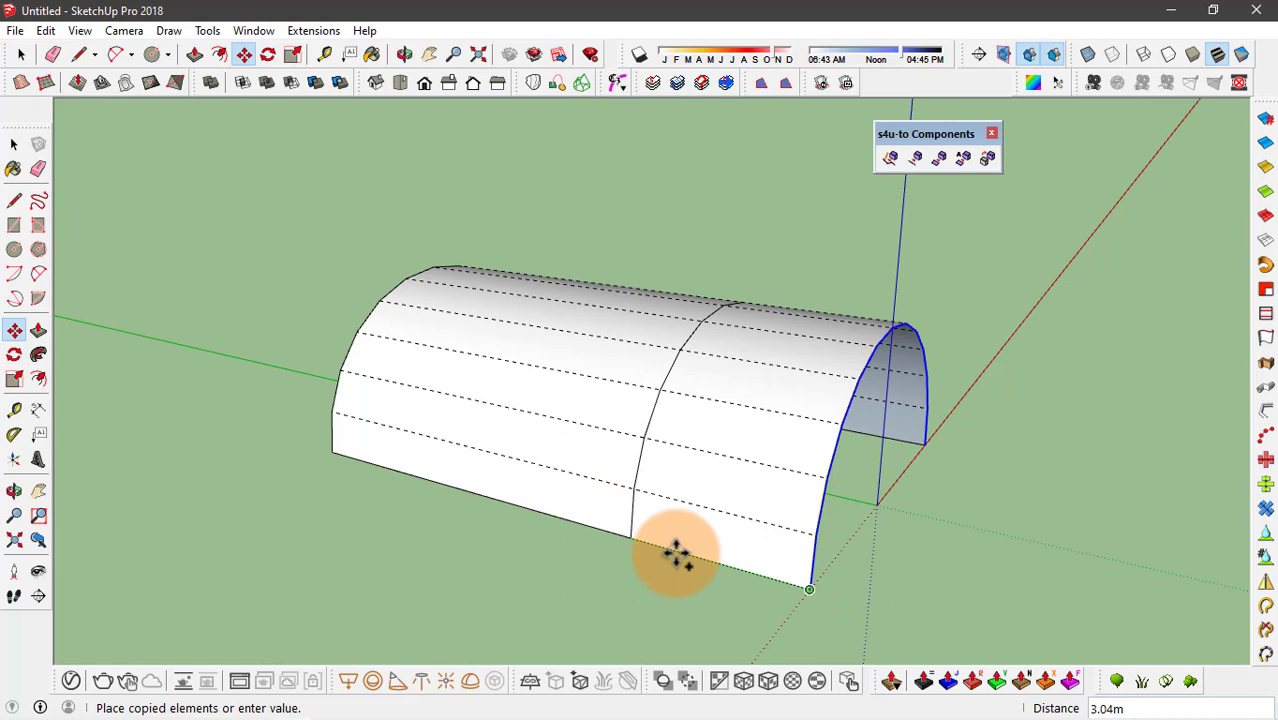
{"action": "left_click", "coordinate": [332, 455]}
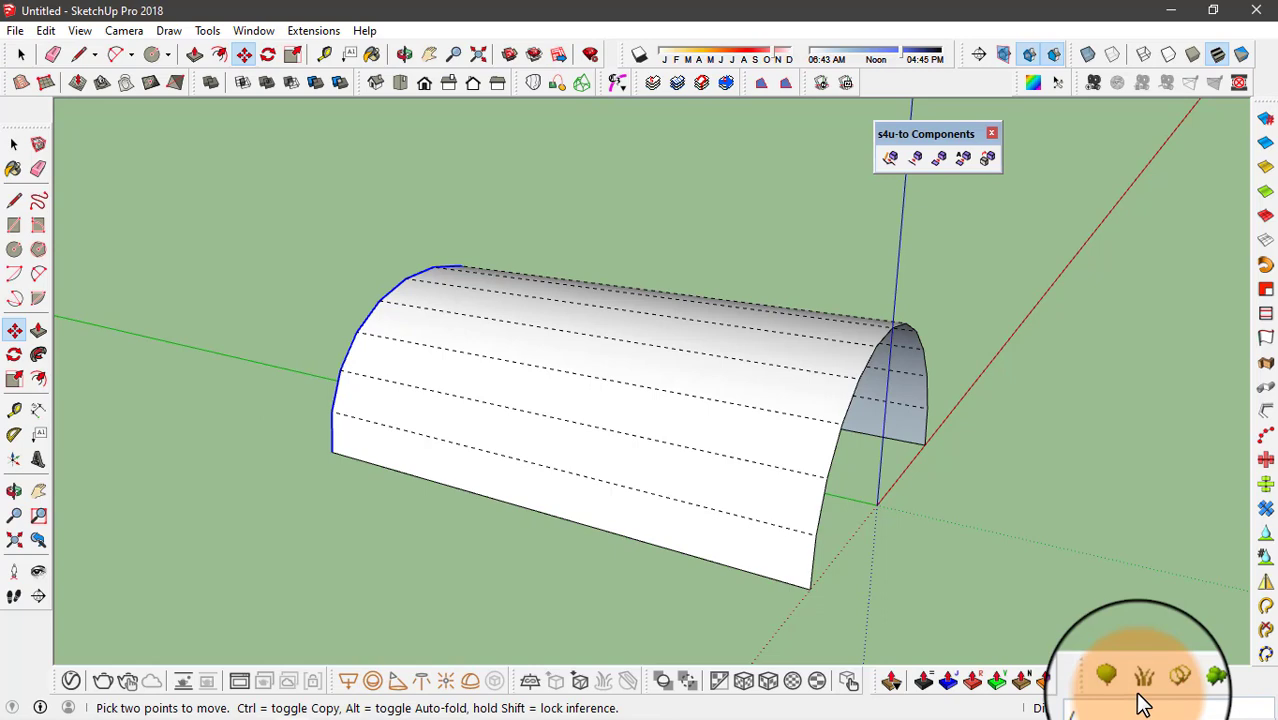
{"action": "type", "text": "/10"}
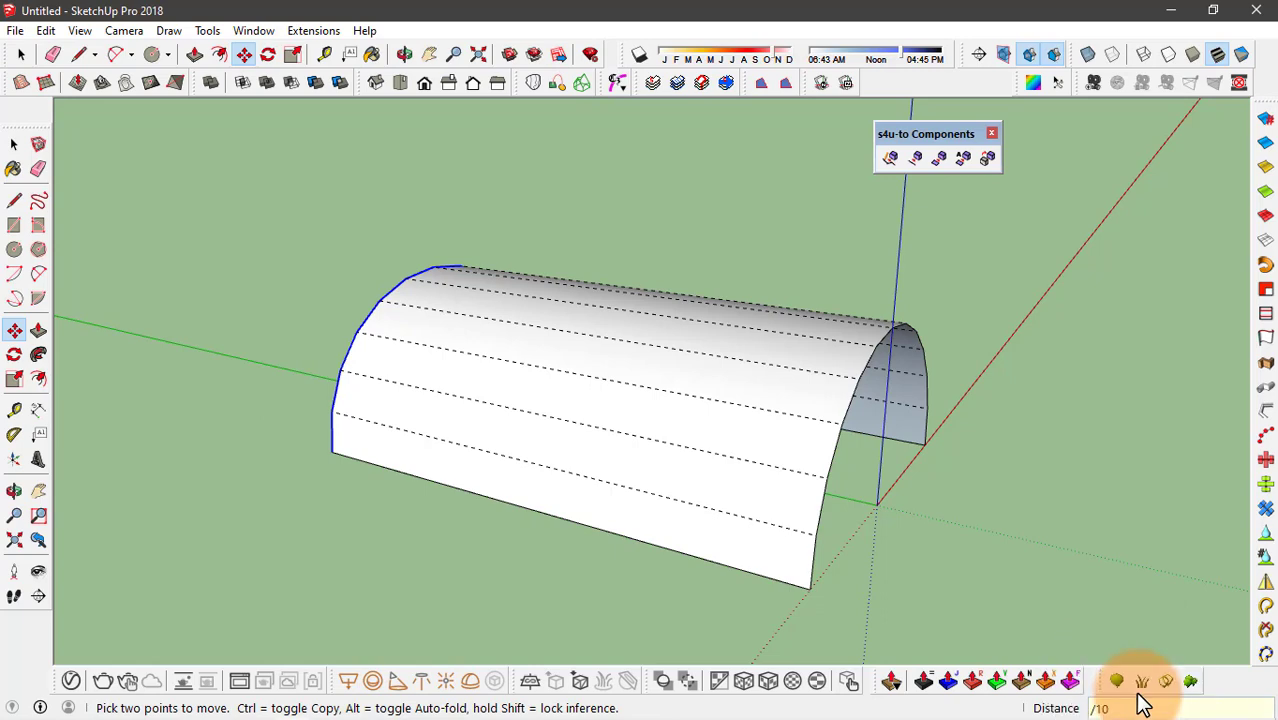
{"action": "key", "text": "Return"}
{"action": "middle_click_drag", "start_coordinate": [860, 500], "coordinate": [400, 500]}
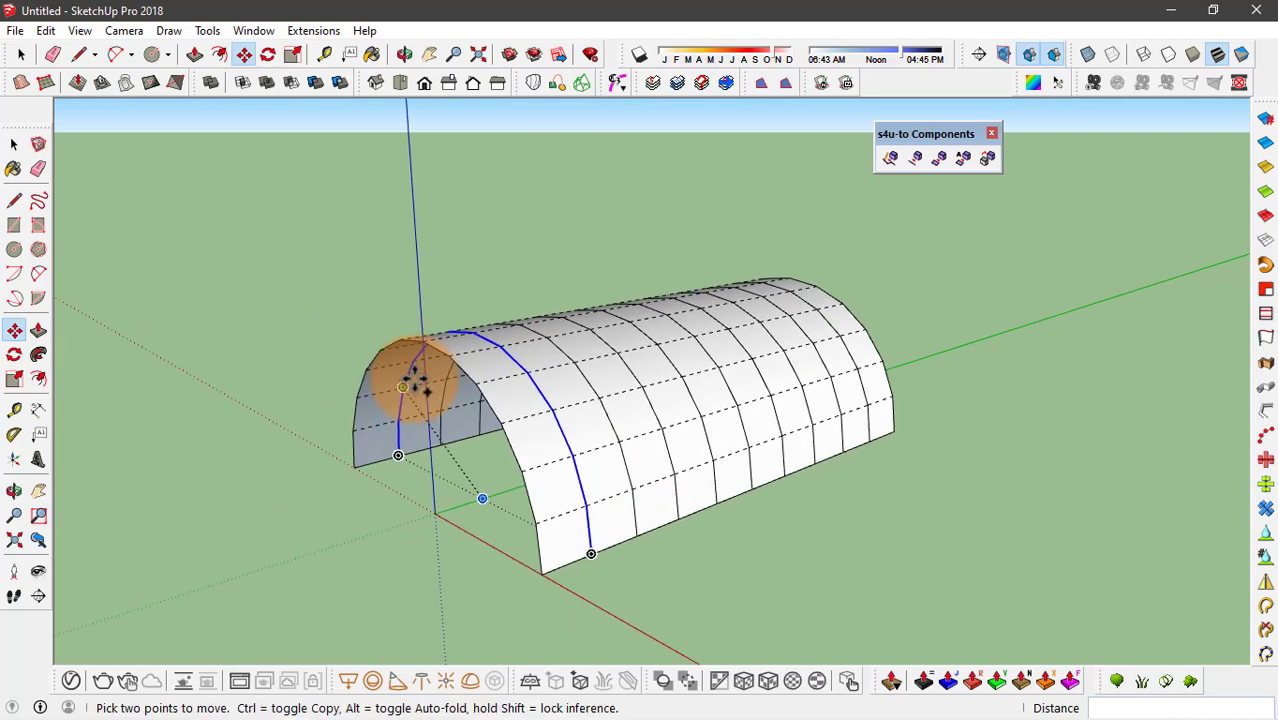
{"action": "middle_click_drag", "start_coordinate": [414, 371], "coordinate": [622, 285]}
{"action": "scroll", "coordinate": [622, 285], "scroll_direction": "down", "scroll_amount": 3}
- Select the whole divided vault, then clear the selection
{"action": "key", "text": "space"}
{"action": "left_click_drag", "start_coordinate": [427, 200], "coordinate": [897, 583]}
{"action": "middle_click_drag", "start_coordinate": [897, 583], "coordinate": [688, 504]}
{"action": "scroll", "coordinate": [673, 481], "scroll_direction": "up", "scroll_amount": 3}
{"action": "scroll", "coordinate": [673, 481], "scroll_direction": "down", "scroll_amount": 1}
{"action": "left_click", "coordinate": [676, 505]}
{"action": "scroll", "coordinate": [676, 505], "scroll_direction": "up", "scroll_amount": 3}
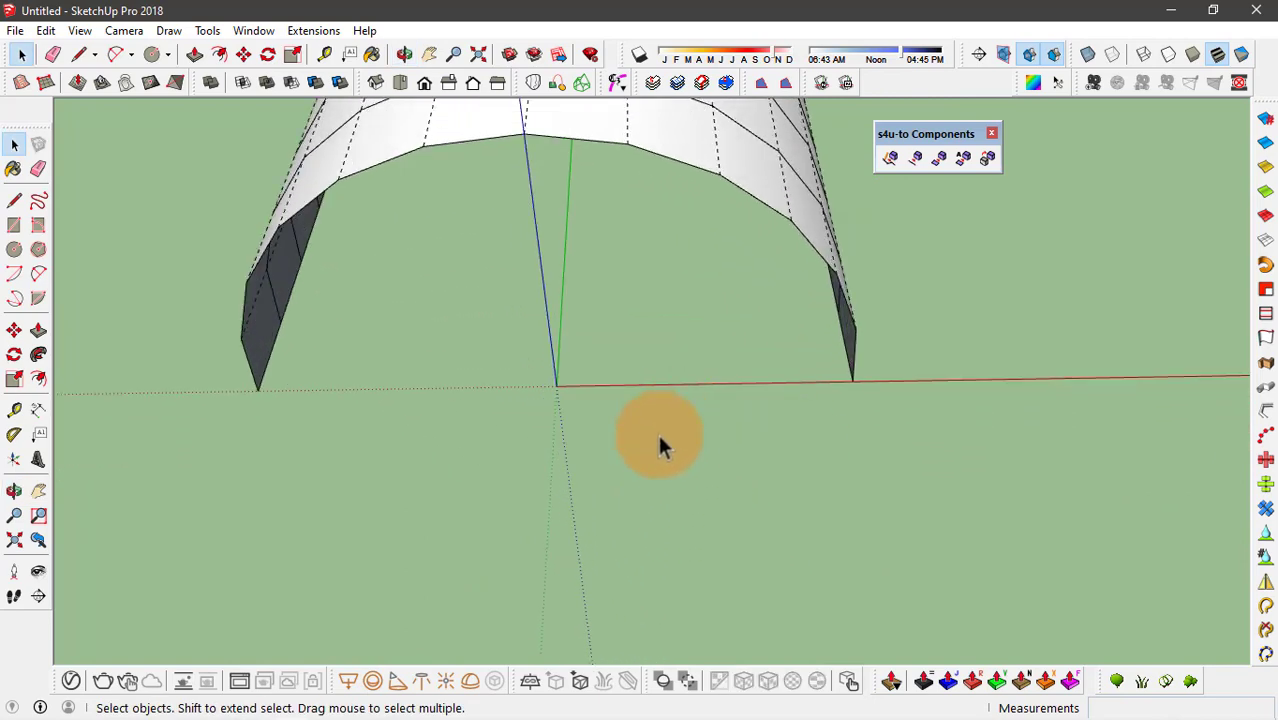
- Draw a circle on the ground, offset it inward, and delete the inner face to leave a ring
{"action": "key", "text": "c"}
{"action": "left_click", "coordinate": [737, 511]}
{"action": "left_click", "coordinate": [812, 497]}
{"action": "key", "text": "space"}
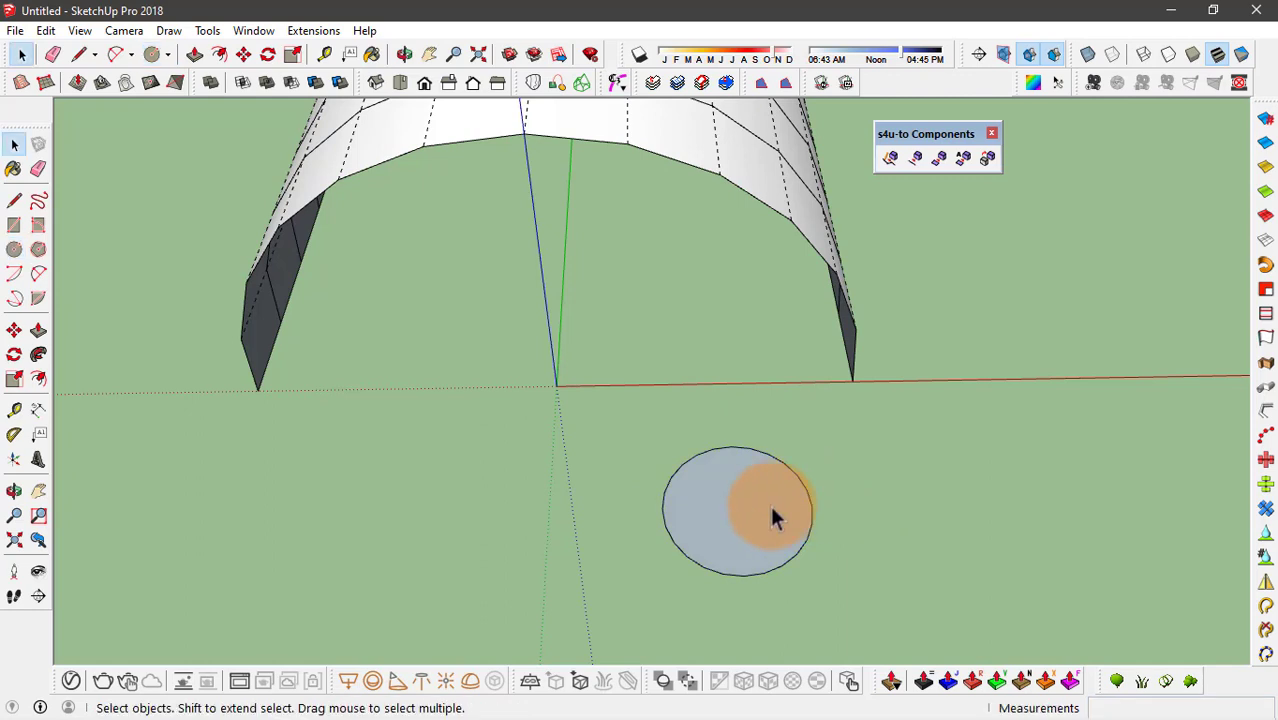
{"action": "key", "text": "f"}
{"action": "left_click", "coordinate": [788, 533]}
{"action": "left_click", "coordinate": [785, 530]}
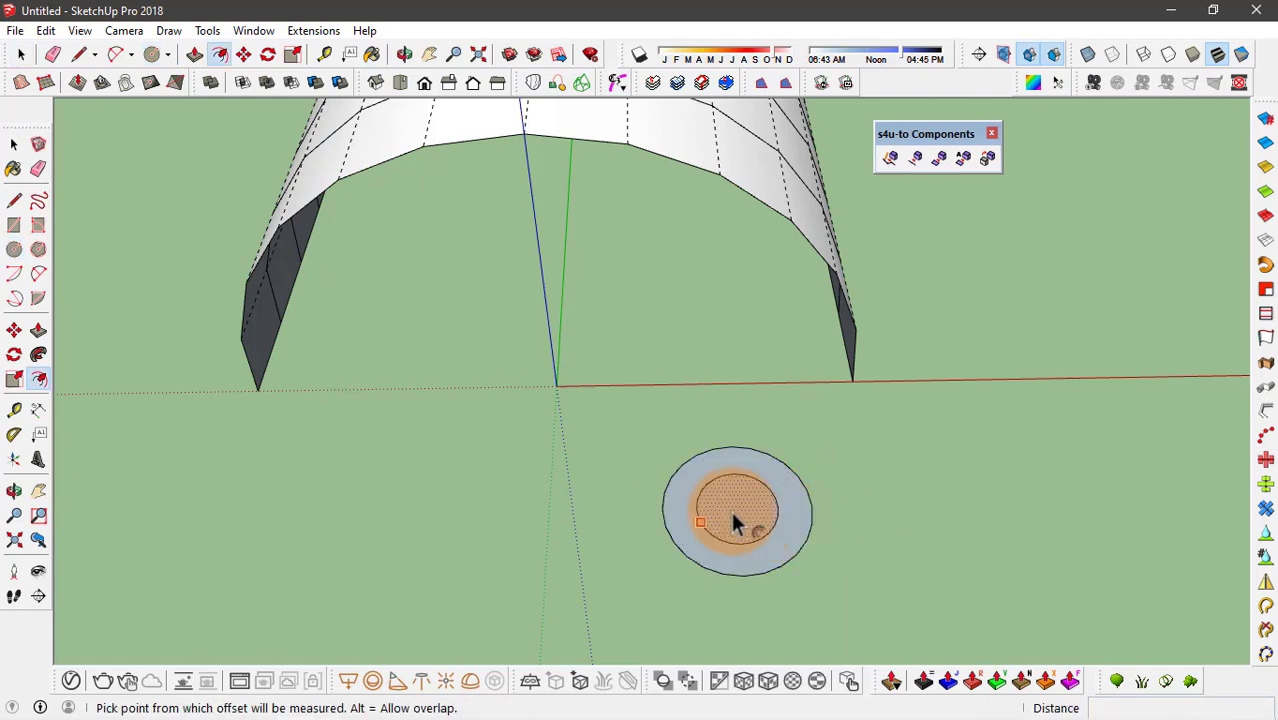
{"action": "key", "text": "space"}
{"action": "left_click", "coordinate": [756, 522]}
{"action": "scroll", "coordinate": [742, 530], "scroll_direction": "up", "scroll_amount": 2}
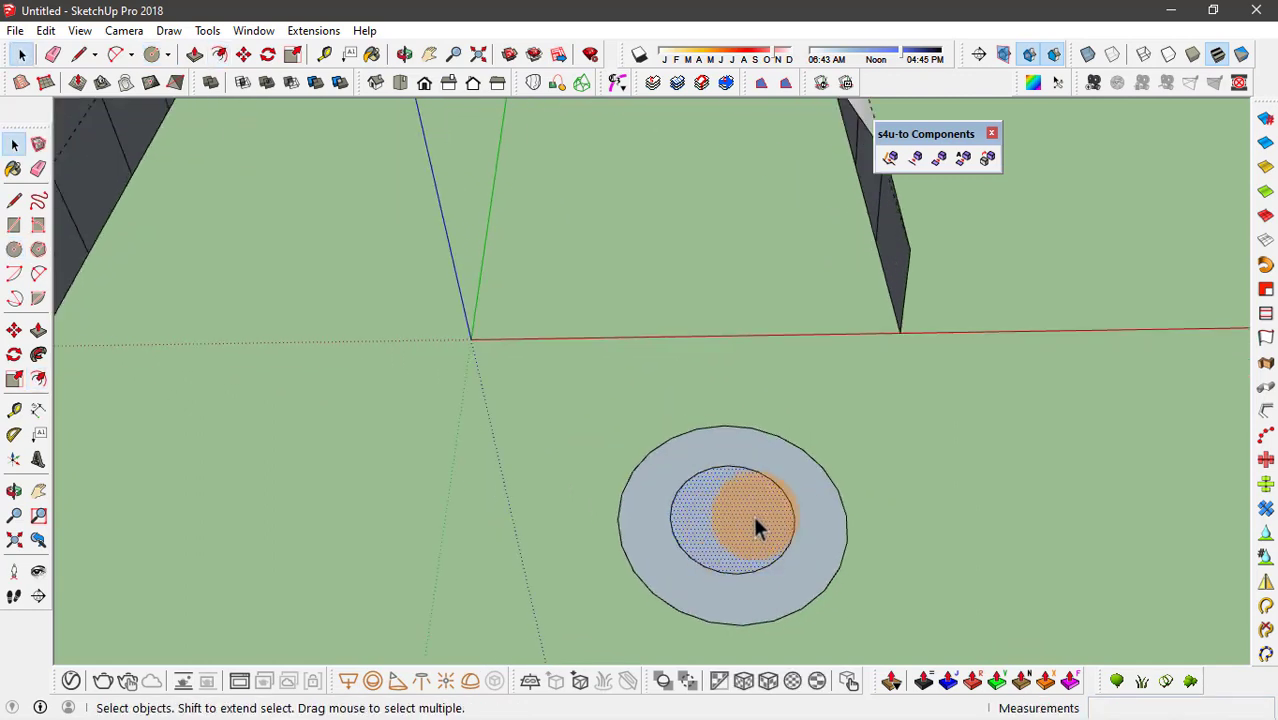
{"action": "key", "text": "Delete"}
- Push/Pull the ring up 0.64m into a hollow cylinder
{"action": "middle_click_drag", "start_coordinate": [783, 515], "coordinate": [699, 320]}
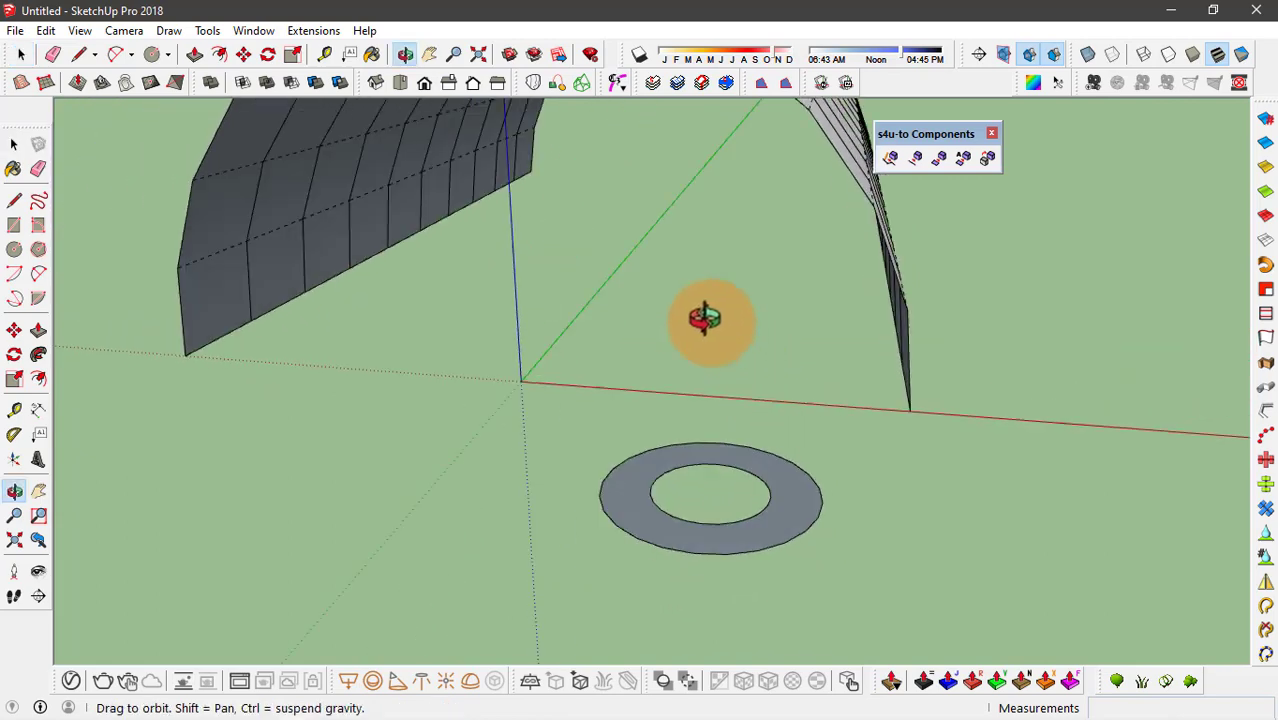
{"action": "key", "text": "p"}
{"action": "left_click_drag", "start_coordinate": [790, 522], "coordinate": [790, 437]}
{"action": "middle_click_drag", "start_coordinate": [735, 418], "coordinate": [770, 487]}
{"action": "key", "text": "space"}
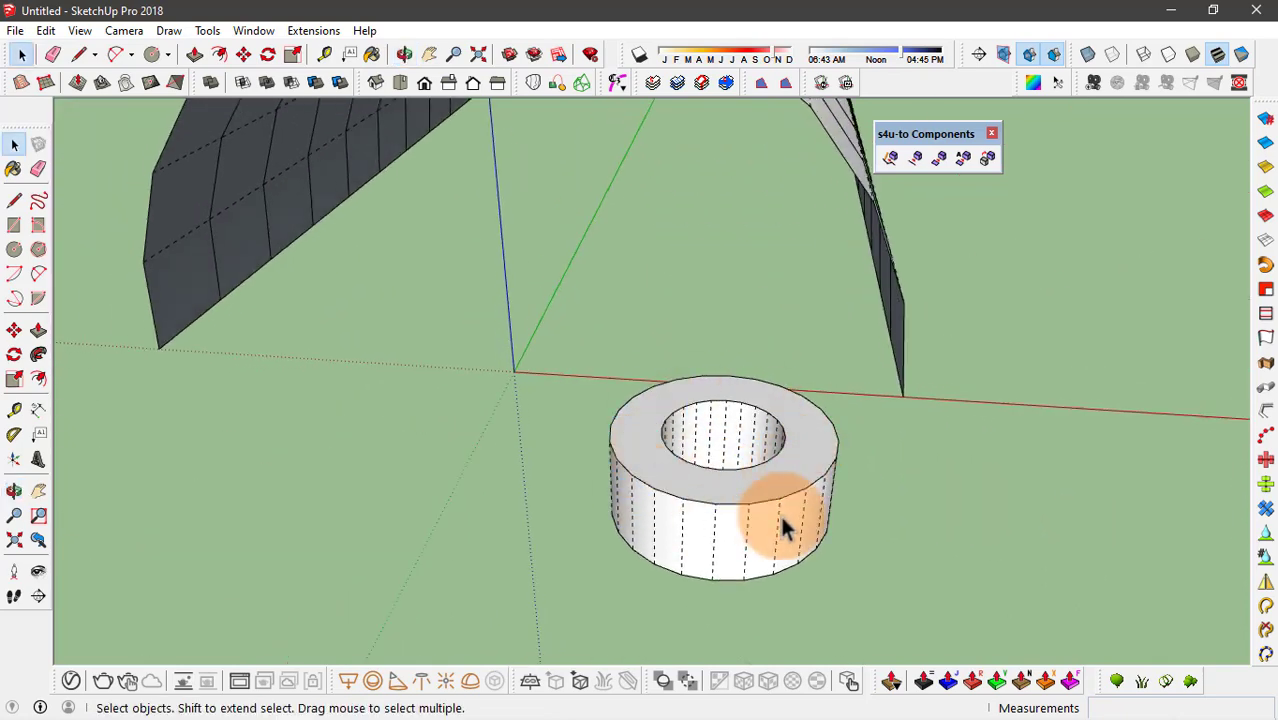
- Select the hollow cylinder and make it a component named Component#1
{"action": "right_click", "coordinate": [781, 521]}
{"action": "left_click", "coordinate": [570, 343]}
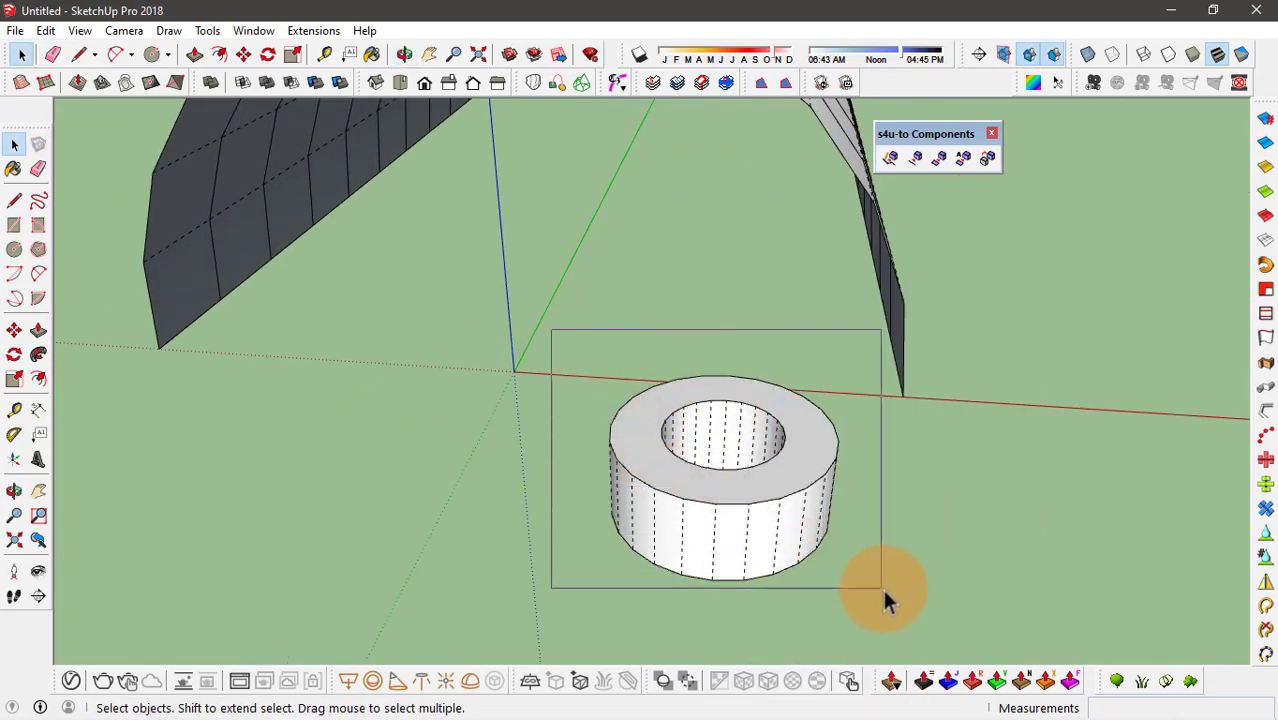
{"action": "left_click_drag", "start_coordinate": [883, 593], "coordinate": [883, 593]}
{"action": "right_click", "coordinate": [736, 491]}
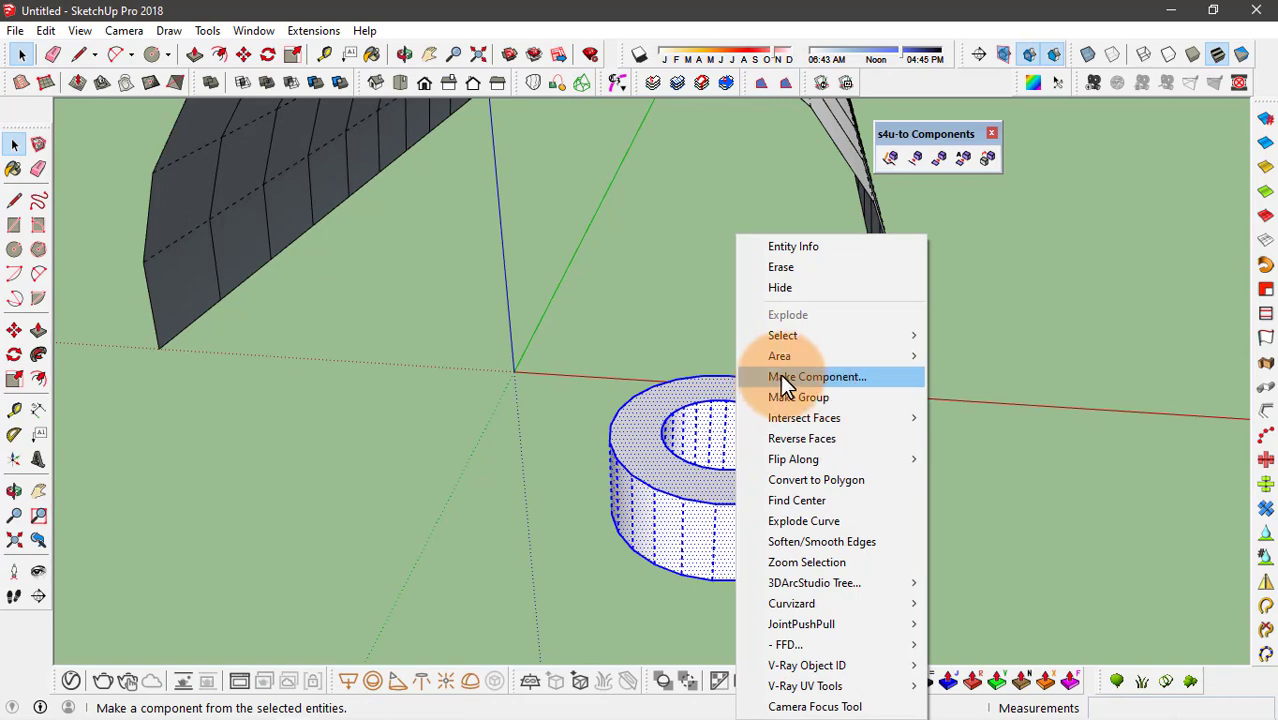
{"action": "left_click", "coordinate": [849, 377]}
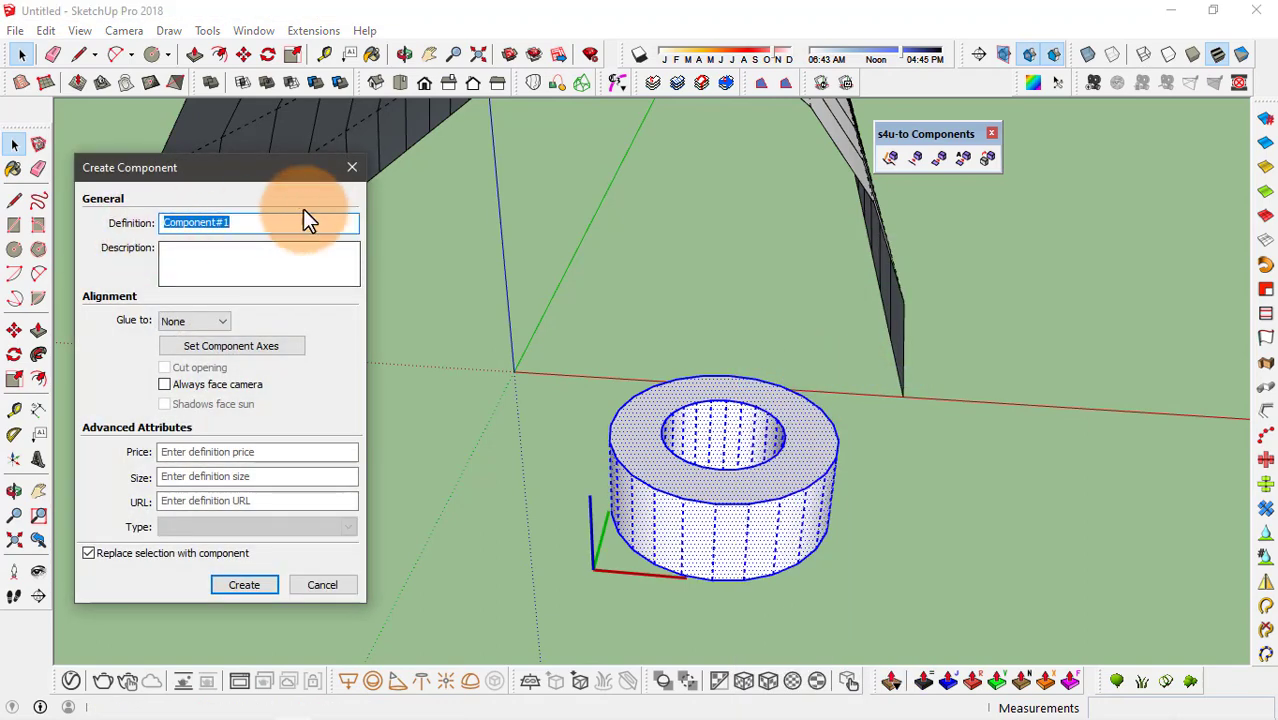
{"action": "left_click", "coordinate": [247, 584]}
{"action": "middle_click_drag", "start_coordinate": [736, 519], "coordinate": [903, 155]}
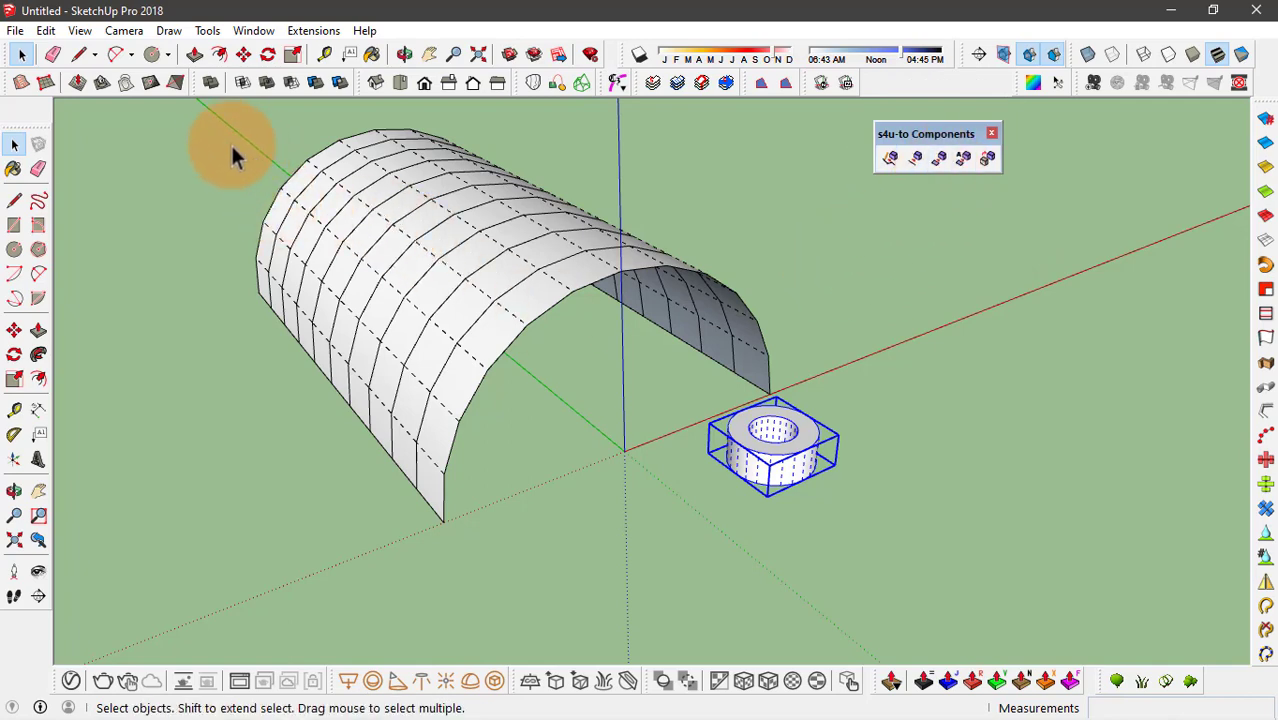
- Window-select the vault and ring component, then fill every vault panel with rings via s4u-to Components
{"action": "left_click_drag", "start_coordinate": [179, 105], "coordinate": [1040, 606]}
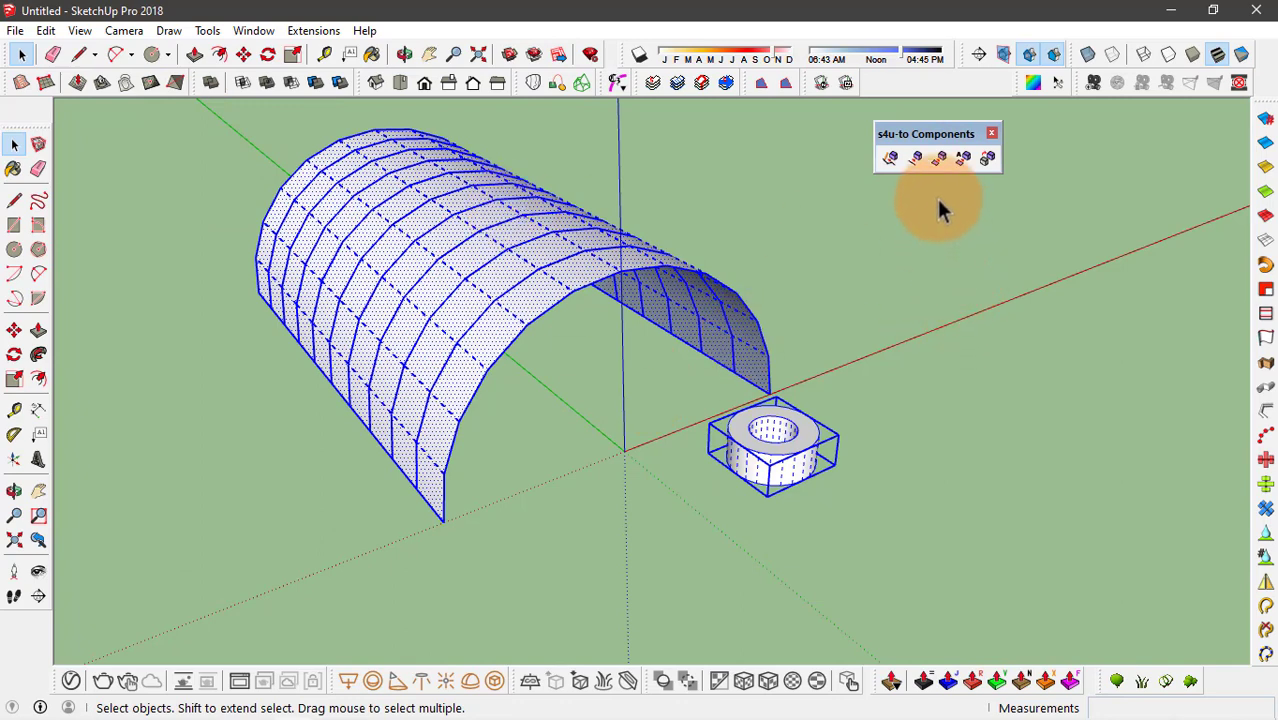
{"action": "left_click", "coordinate": [940, 159]}
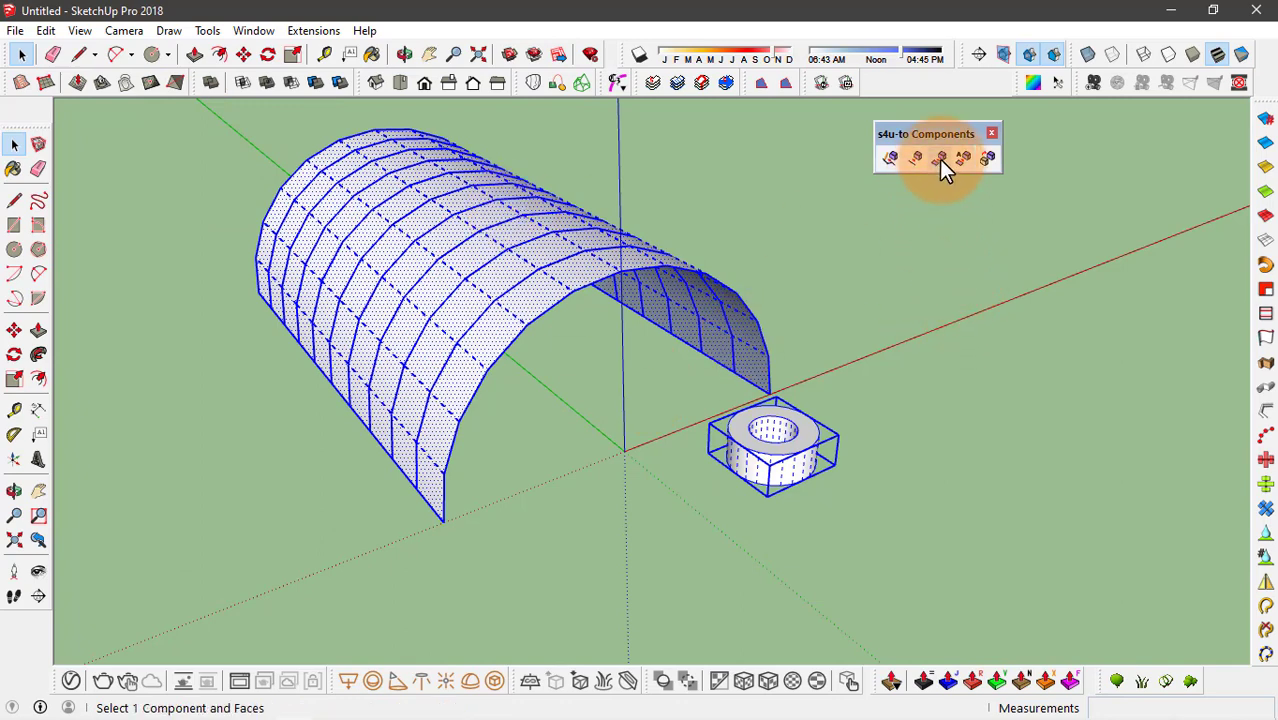
{"action": "middle_click_drag", "start_coordinate": [998, 447], "coordinate": [388, 455]}
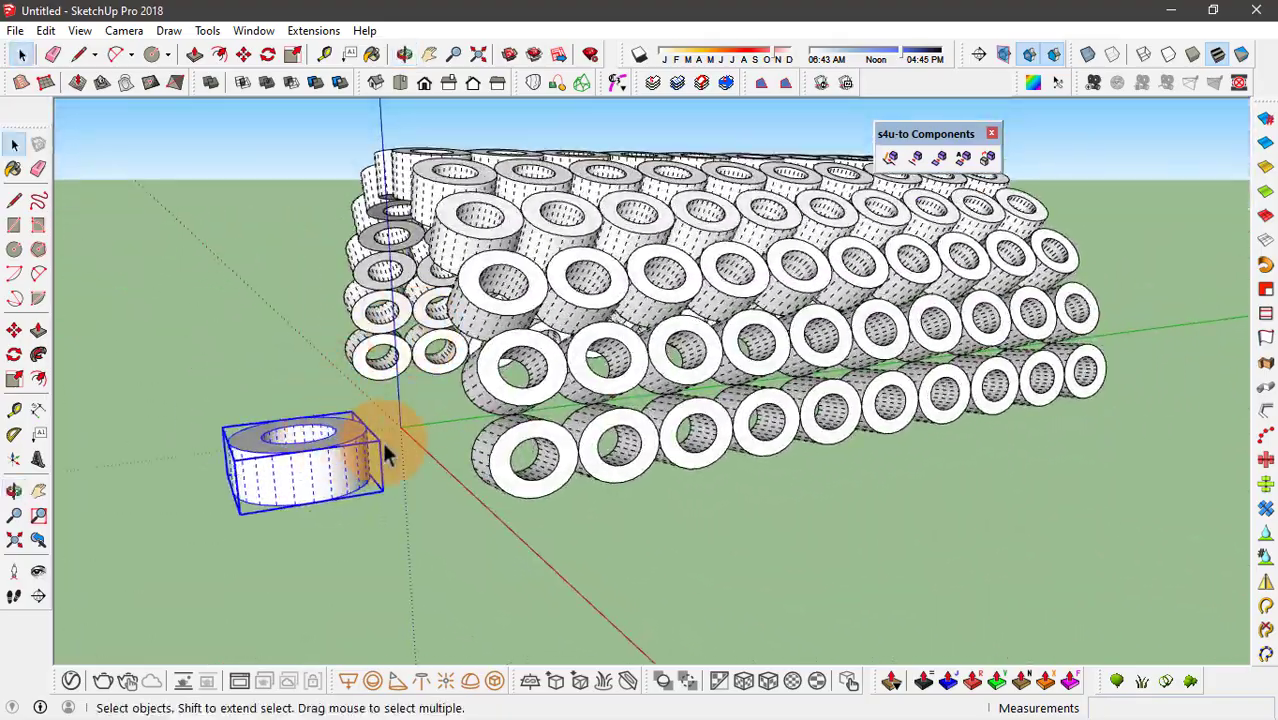
{"action": "middle_click_drag", "start_coordinate": [659, 320], "coordinate": [449, 336]}
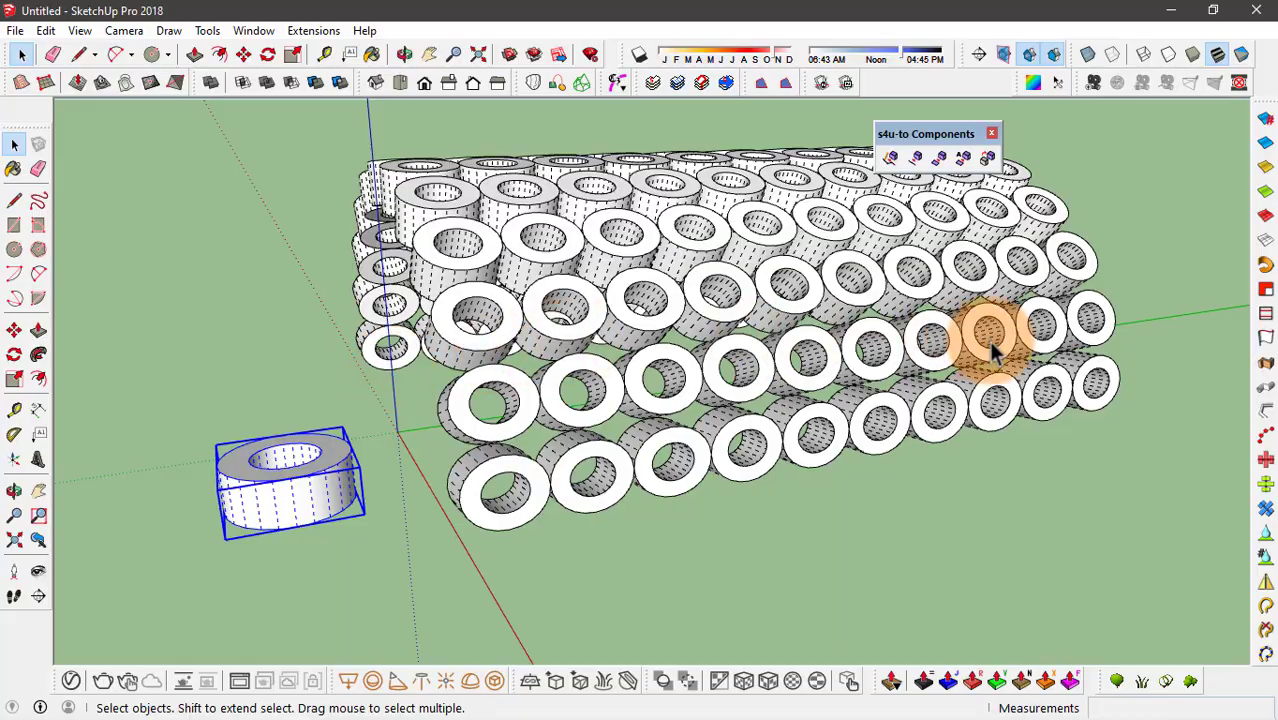
{"action": "middle_click_drag", "start_coordinate": [987, 337], "coordinate": [438, 492]}
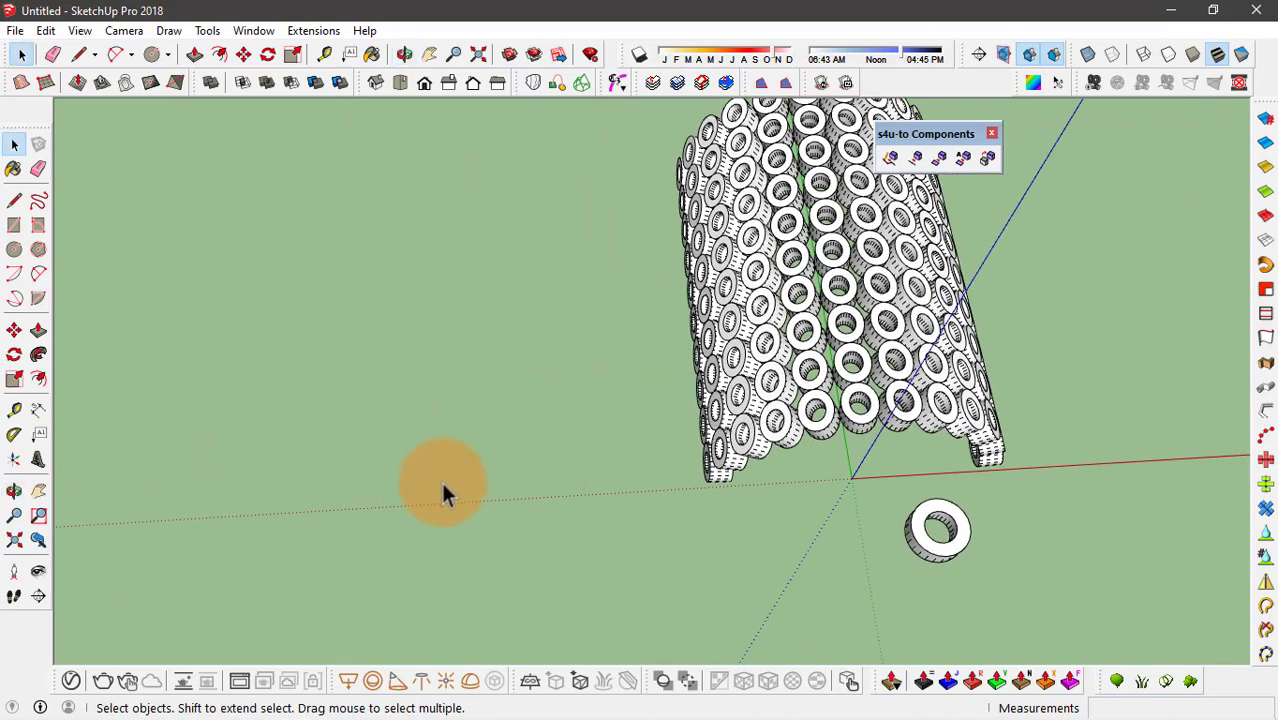
- Draw a first two-point arc along the red axis bulging downward
{"action": "key", "text": "a"}
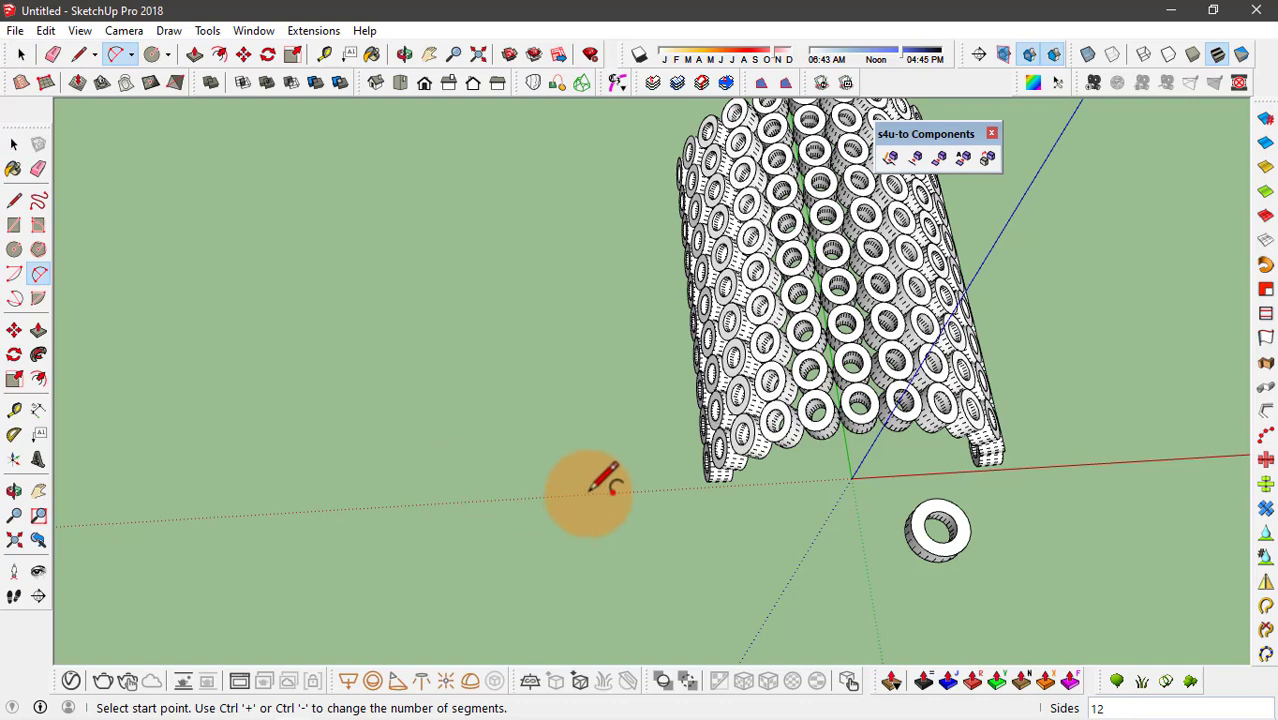
{"action": "scroll", "coordinate": [590, 490], "scroll_direction": "down", "scroll_amount": 2}
{"action": "left_click", "coordinate": [686, 443]}
{"action": "left_click", "coordinate": [425, 460]}
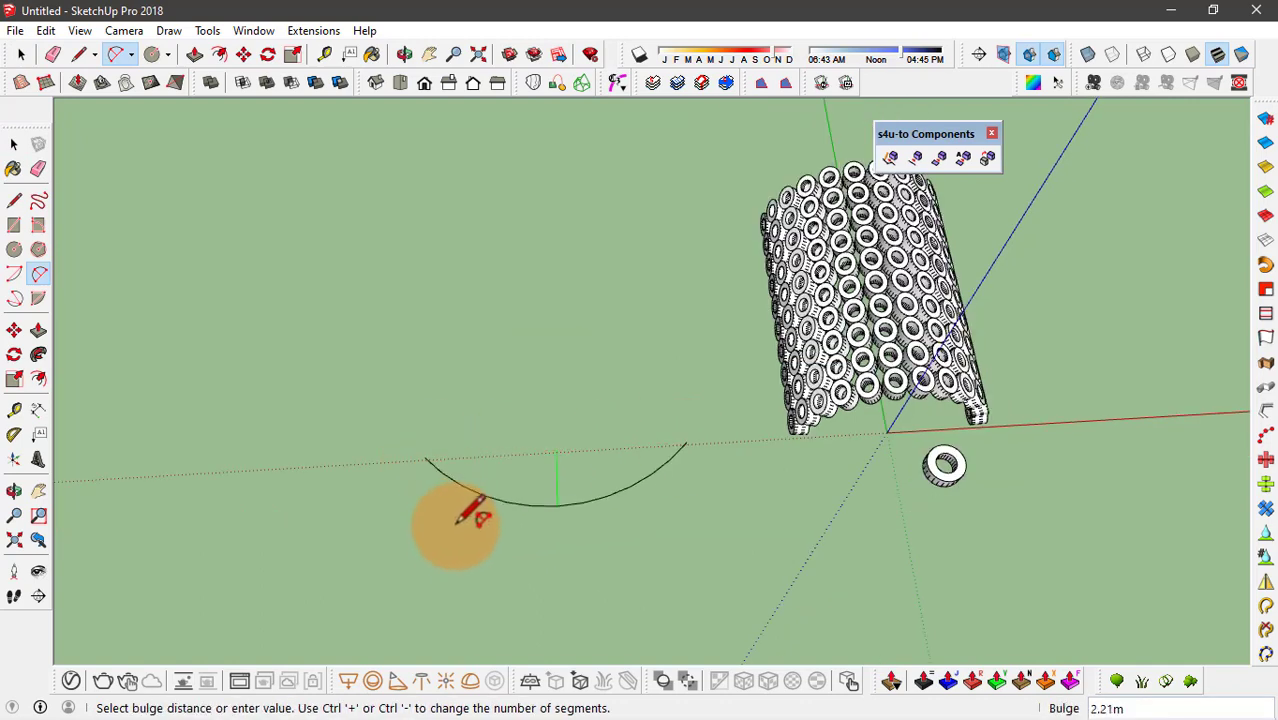
{"action": "left_click", "coordinate": [509, 490]}
{"action": "scroll", "coordinate": [547, 470], "scroll_direction": "up", "scroll_amount": 5}
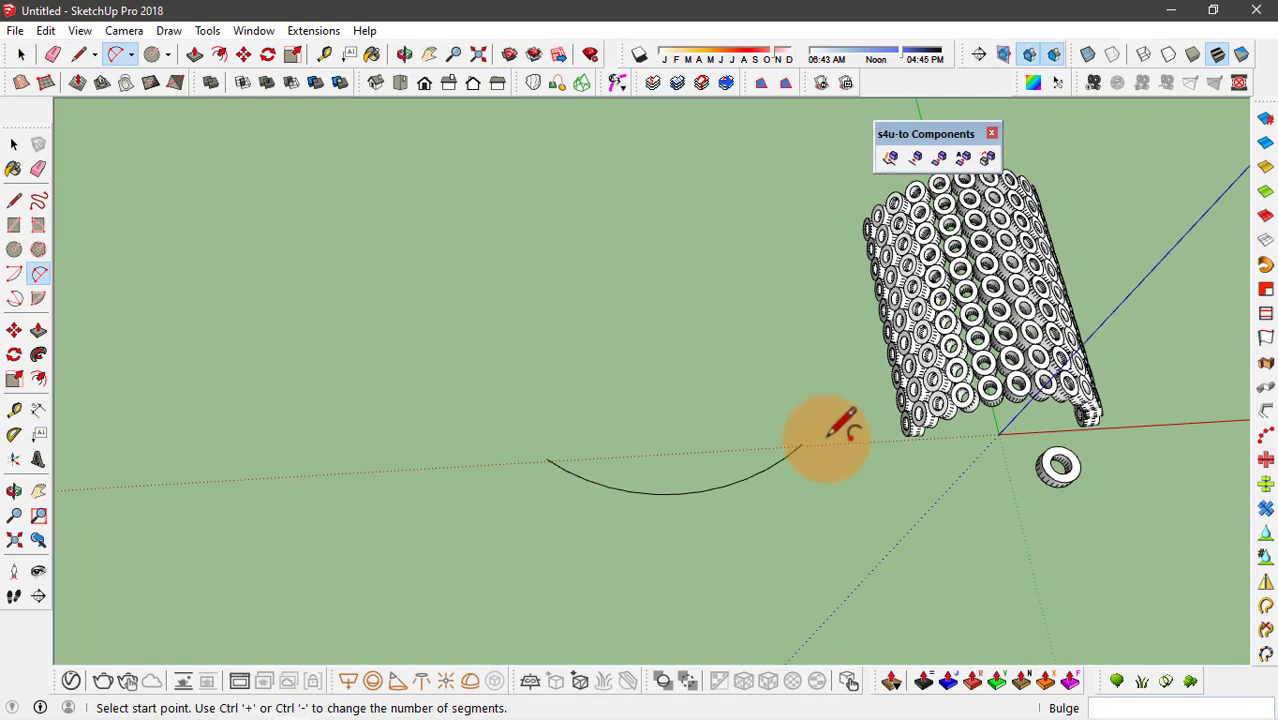
- Draw a second, upward-bulging arc from its end to complete the S-curve, and select it
{"action": "left_click", "coordinate": [695, 454]}
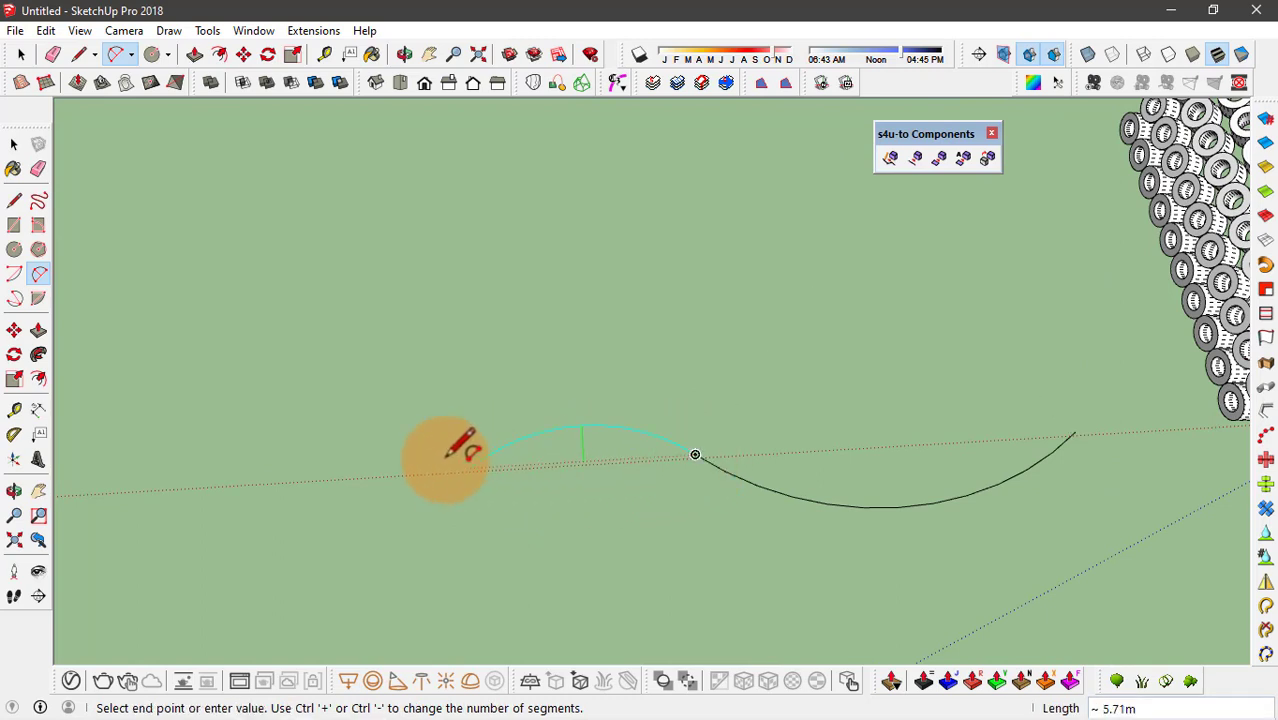
{"action": "left_click", "coordinate": [326, 477]}
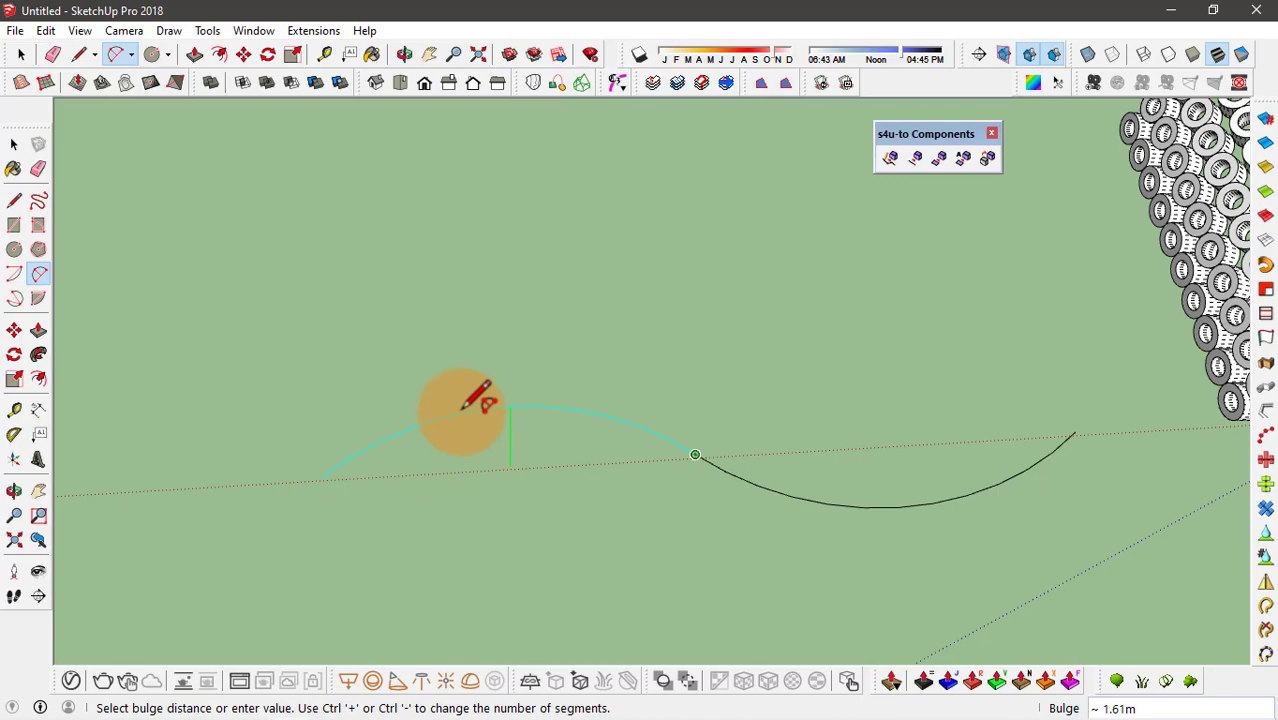
{"action": "left_click", "coordinate": [488, 401]}
{"action": "key", "text": "space"}
{"action": "middle_click_drag", "start_coordinate": [471, 399], "coordinate": [602, 418]}
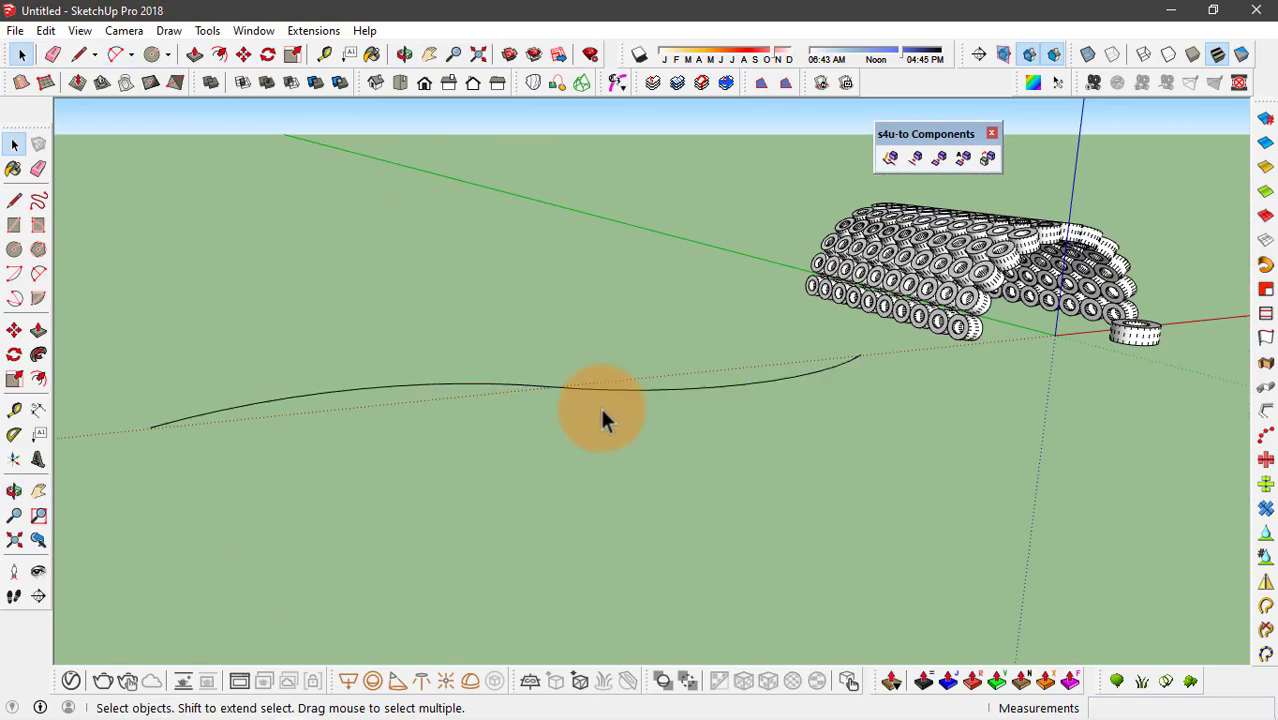
{"action": "left_click_drag", "start_coordinate": [462, 456], "coordinate": [462, 455]}
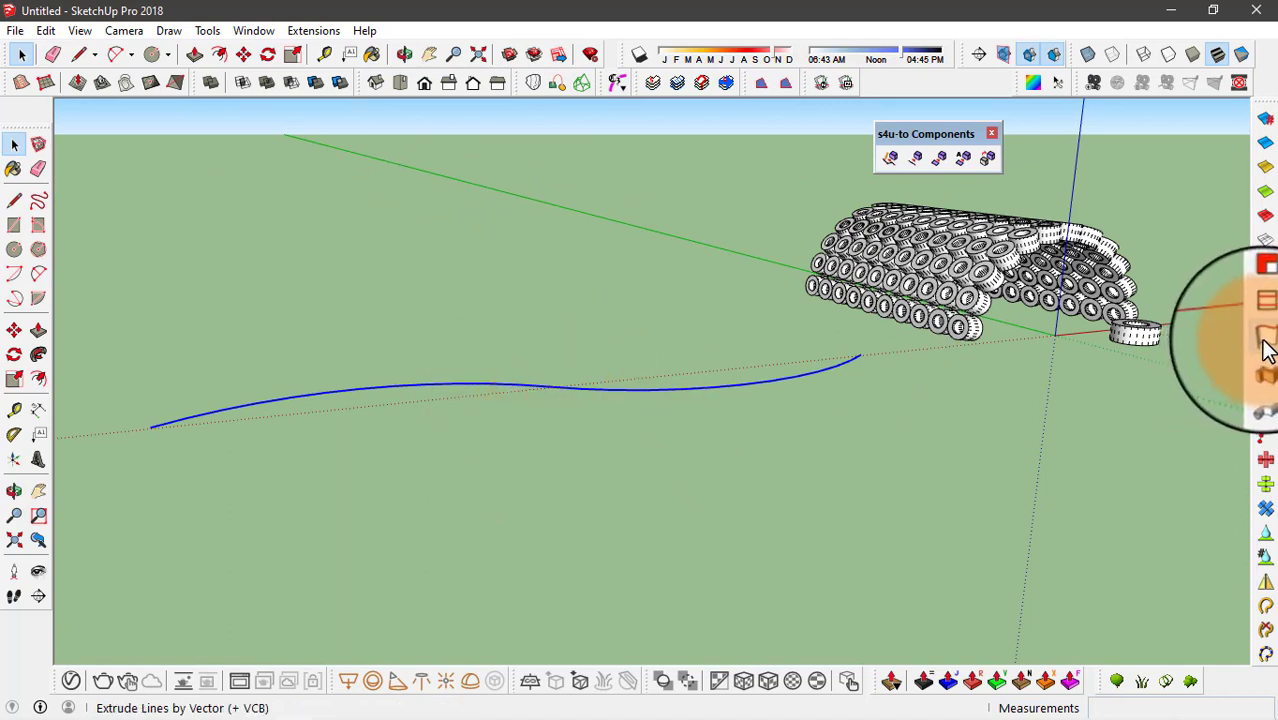
- Extrude the S-curve straight up with JHS PowerBar's Extrude Lines by Vector into a tall wall
{"action": "left_click_drag", "start_coordinate": [1265, 348], "coordinate": [1111, 274]}
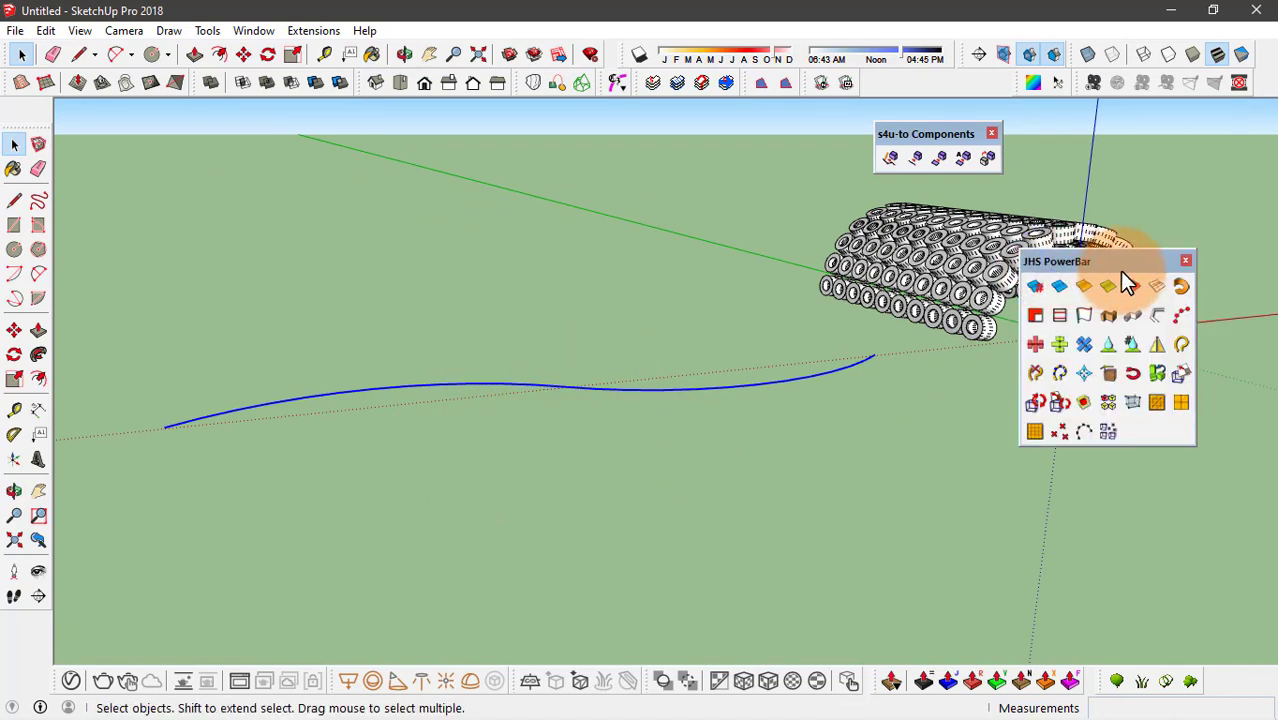
{"action": "left_click", "coordinate": [1085, 318]}
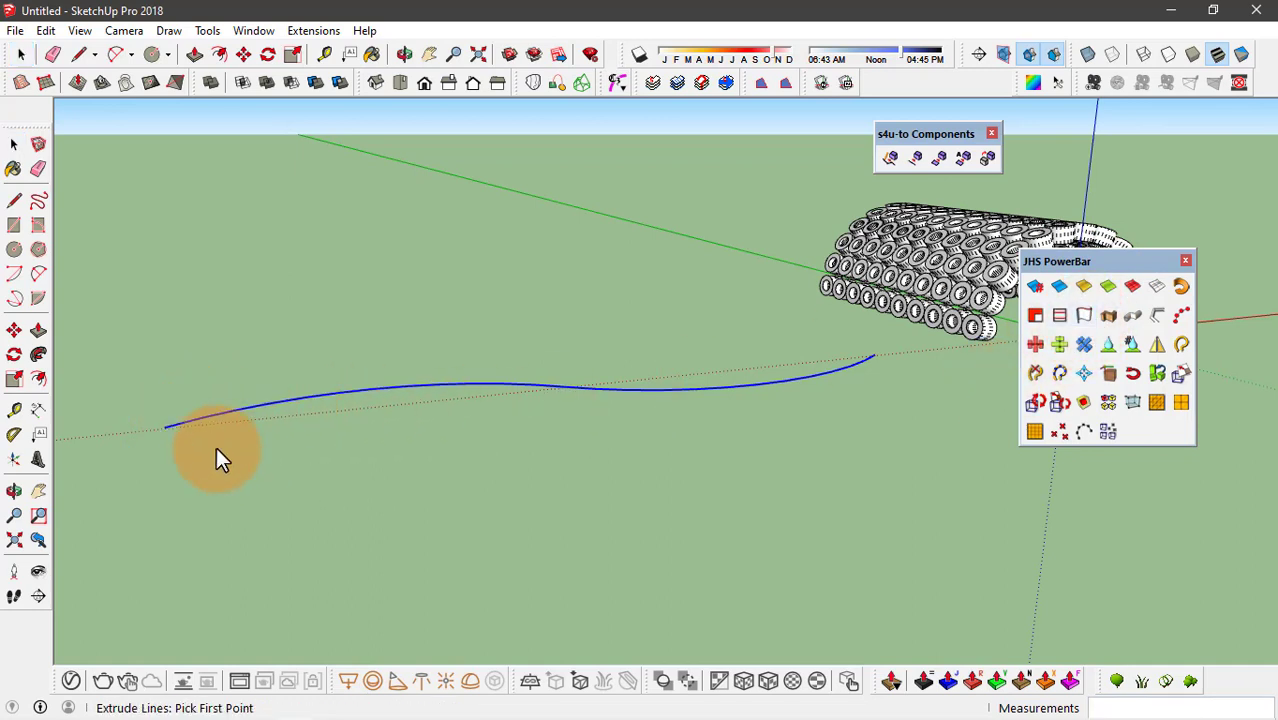
{"action": "left_click", "coordinate": [164, 426]}
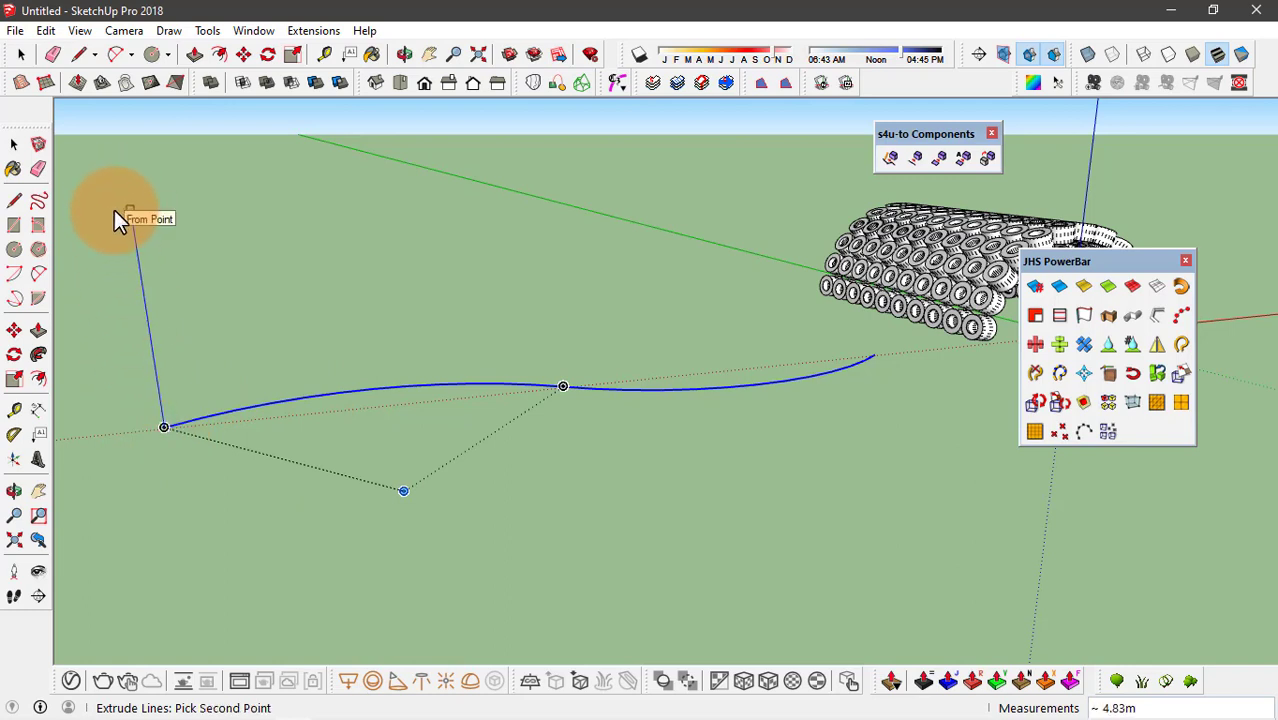
{"action": "left_click", "coordinate": [115, 211]}
{"action": "middle_click_drag", "start_coordinate": [397, 251], "coordinate": [350, 340]}
{"action": "key", "text": "space"}
- Select the wall's bottom edge and face while toggling Hidden Geometry off and back on
{"action": "scroll", "coordinate": [251, 320], "scroll_direction": "up", "scroll_amount": 3}
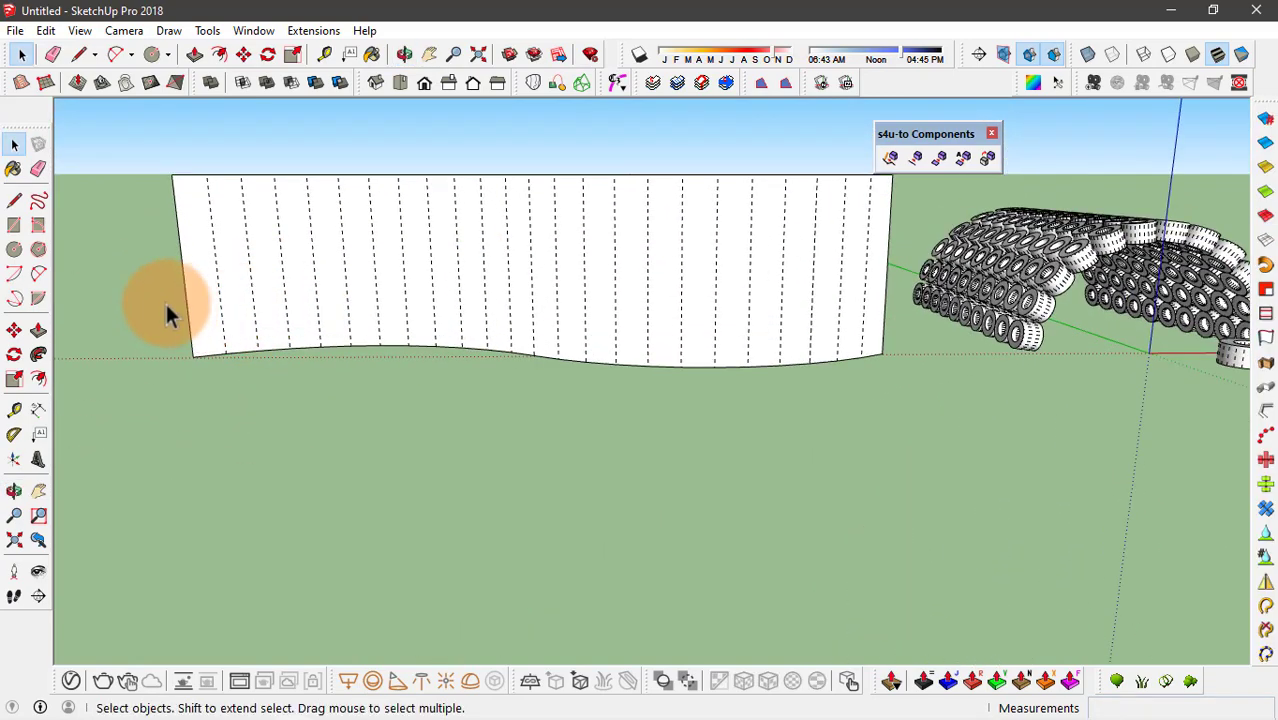
{"action": "left_click_drag", "start_coordinate": [165, 312], "coordinate": [936, 428]}
{"action": "middle_click_drag", "start_coordinate": [397, 293], "coordinate": [434, 333]}
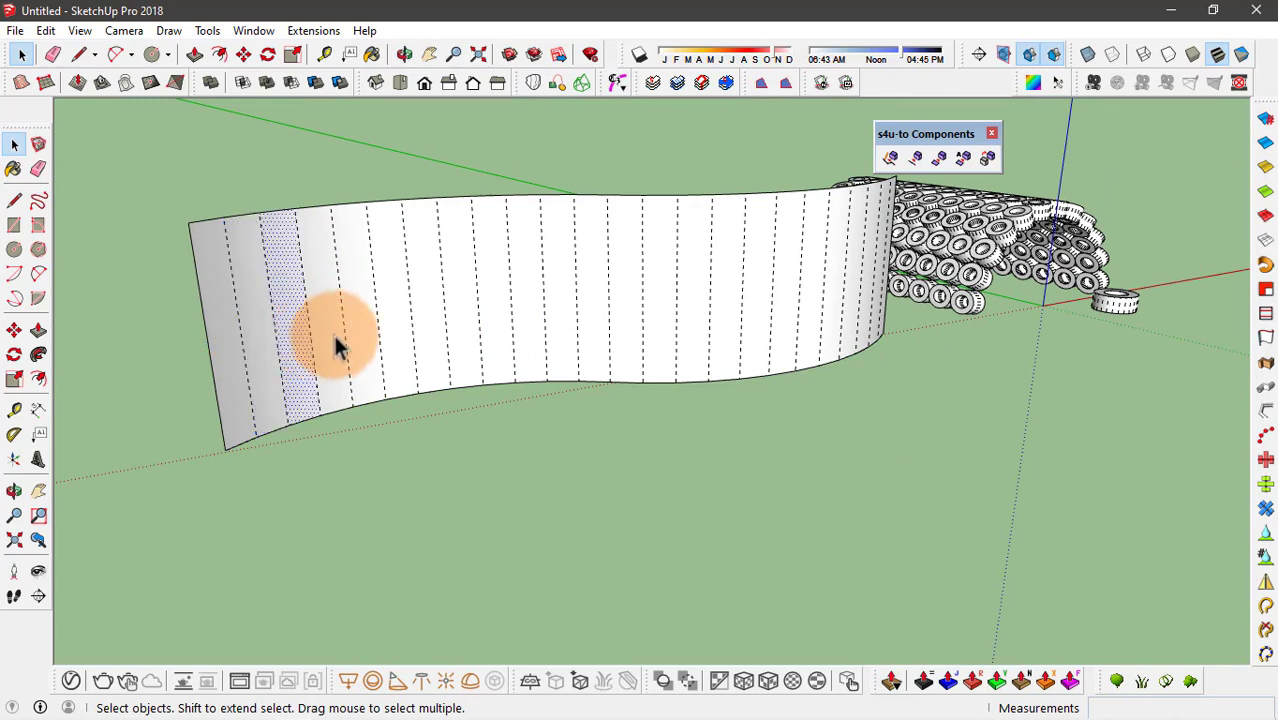
{"action": "middle_click_drag", "start_coordinate": [335, 345], "coordinate": [536, 399]}
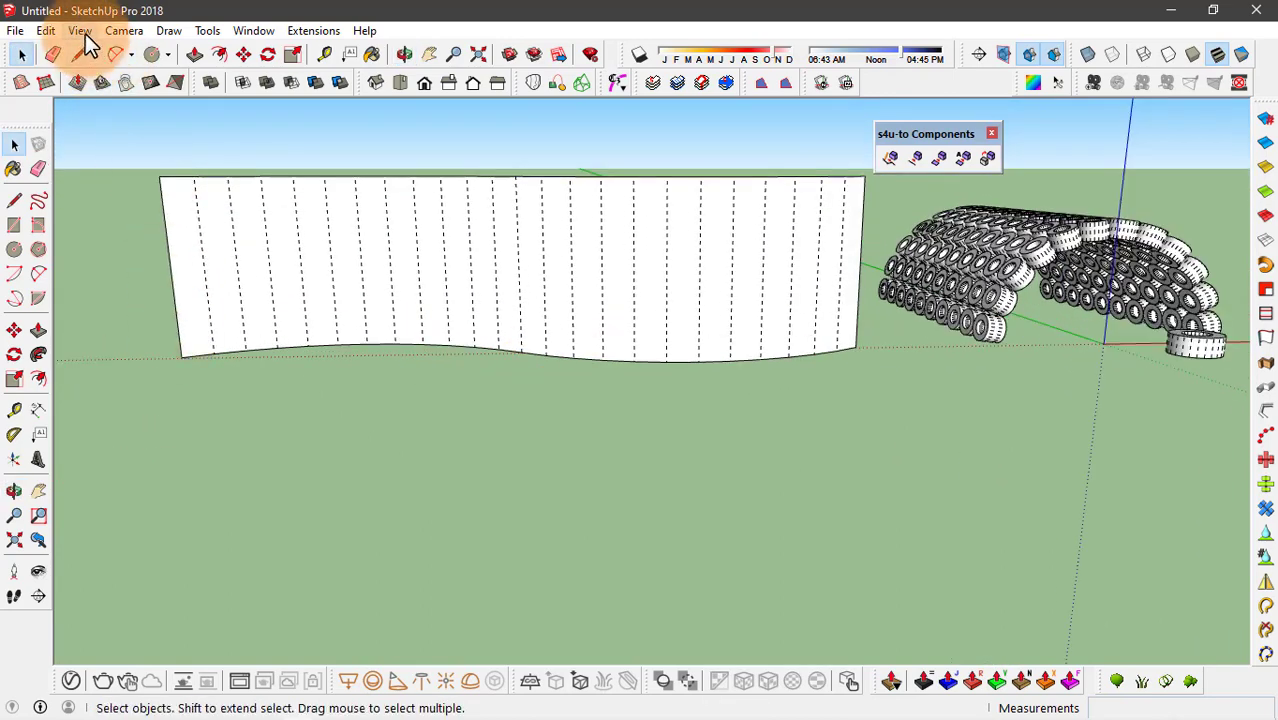
{"action": "left_click", "coordinate": [80, 31]}
{"action": "left_click", "coordinate": [135, 97]}
{"action": "left_click", "coordinate": [207, 268]}
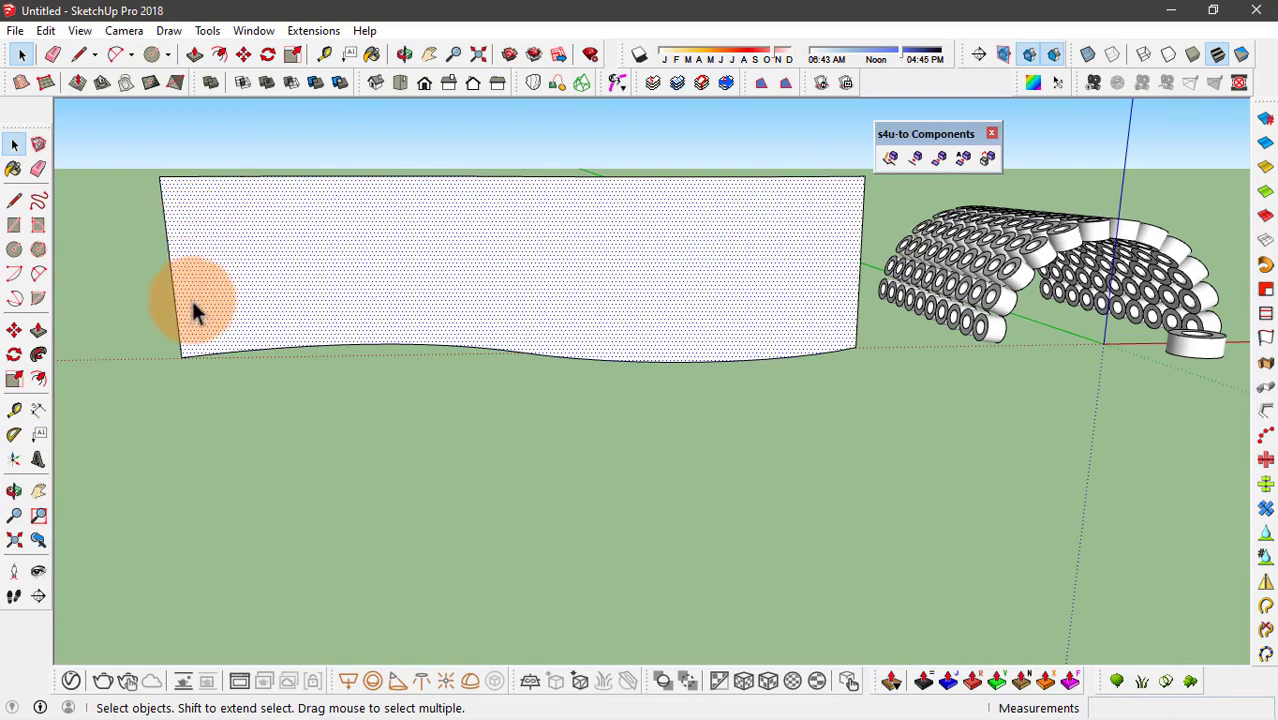
{"action": "left_click", "coordinate": [80, 31]}
{"action": "left_click", "coordinate": [102, 100]}
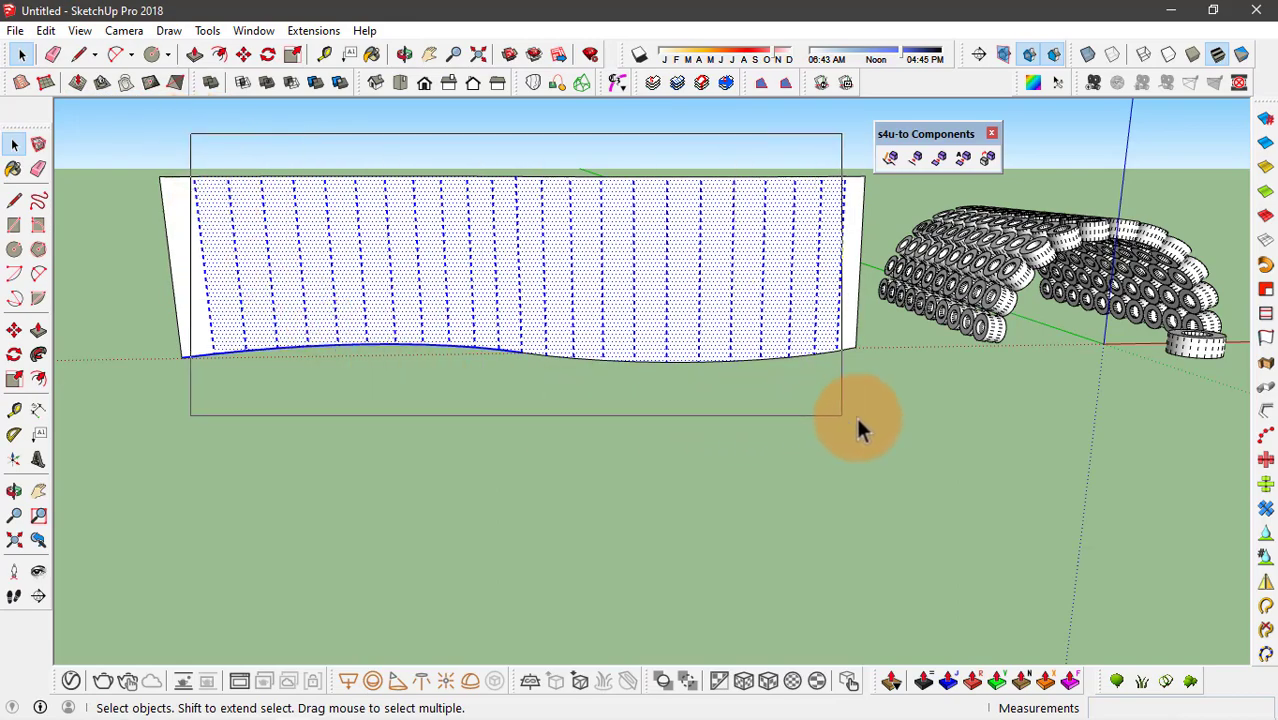
- Select the whole wall and set its soften edges angle to 0.0 degrees
{"action": "left_click_drag", "start_coordinate": [857, 422], "coordinate": [857, 422]}
{"action": "middle_click_drag", "start_coordinate": [857, 422], "coordinate": [193, 228]}
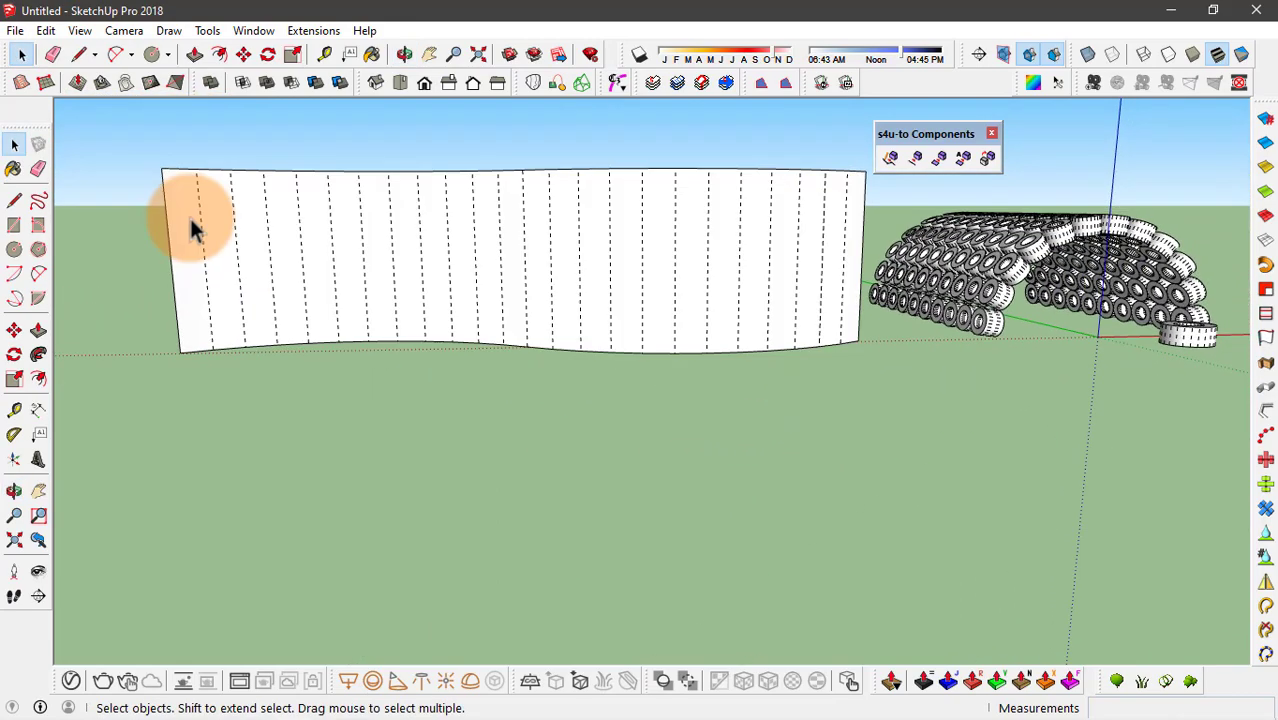
{"action": "triple_click", "coordinate": [190, 220]}
{"action": "right_click", "coordinate": [247, 229]}
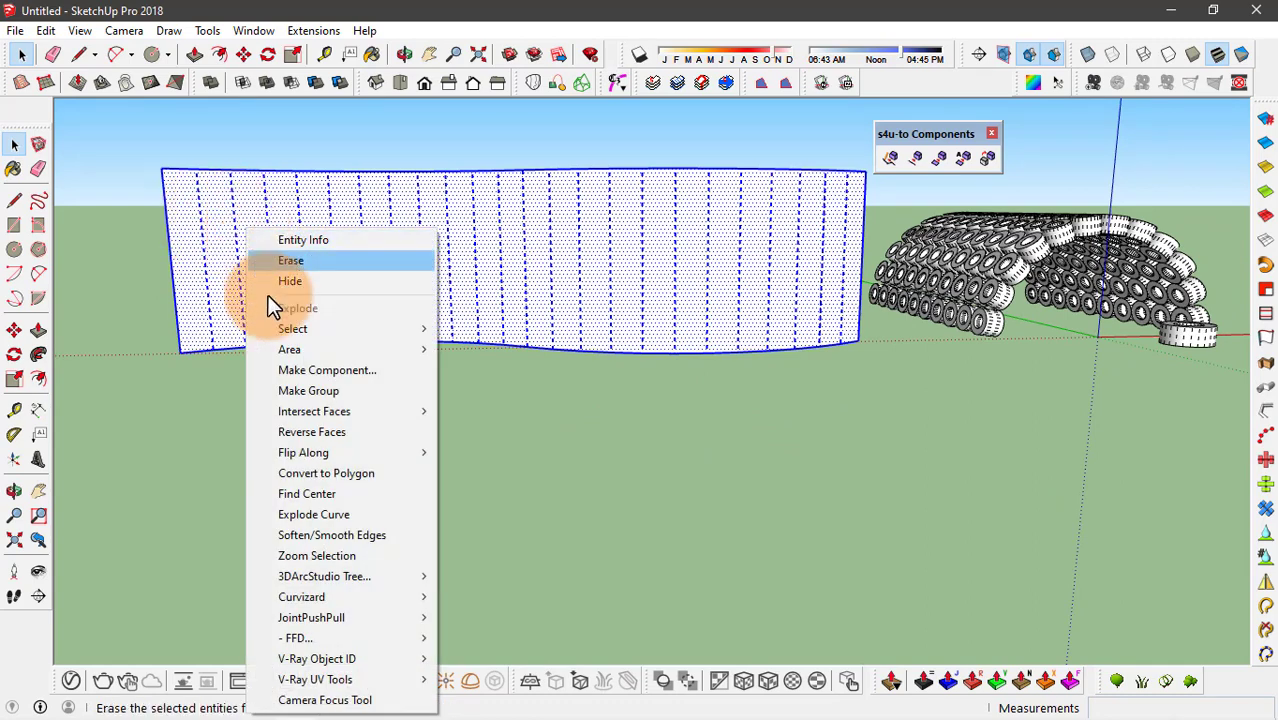
{"action": "left_click", "coordinate": [358, 535]}
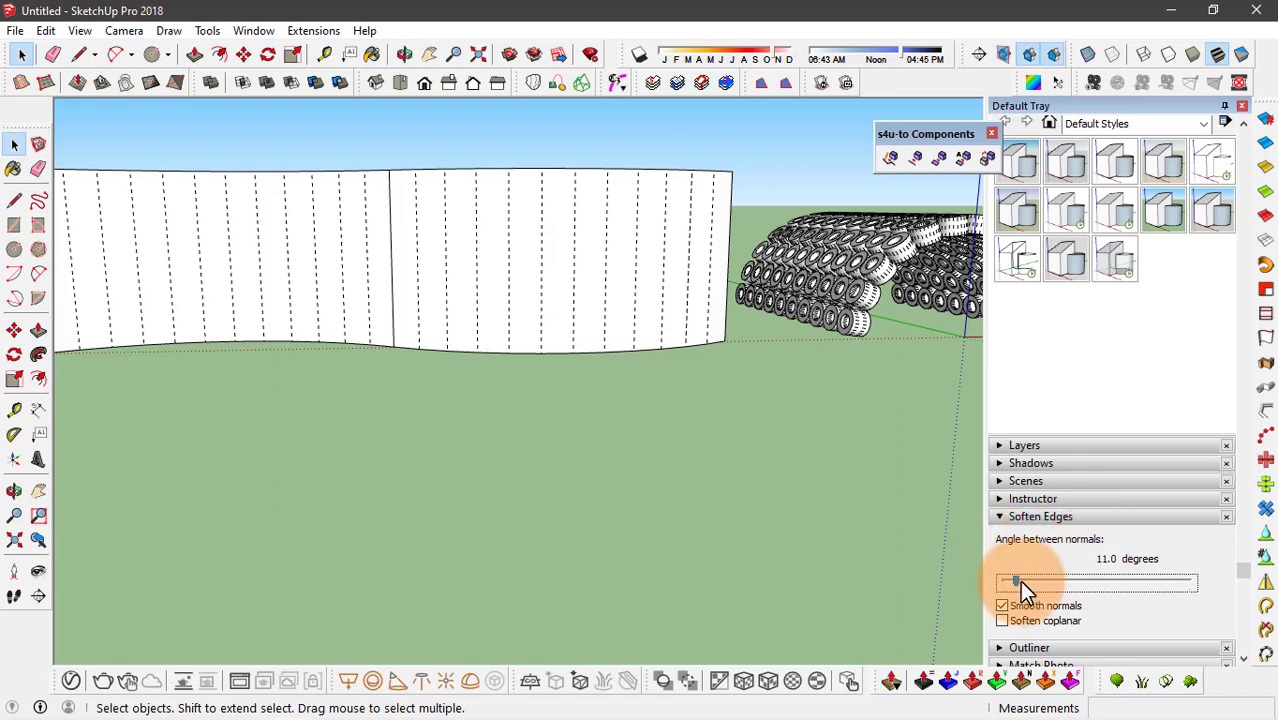
{"action": "left_click_drag", "start_coordinate": [1016, 581], "coordinate": [988, 583]}
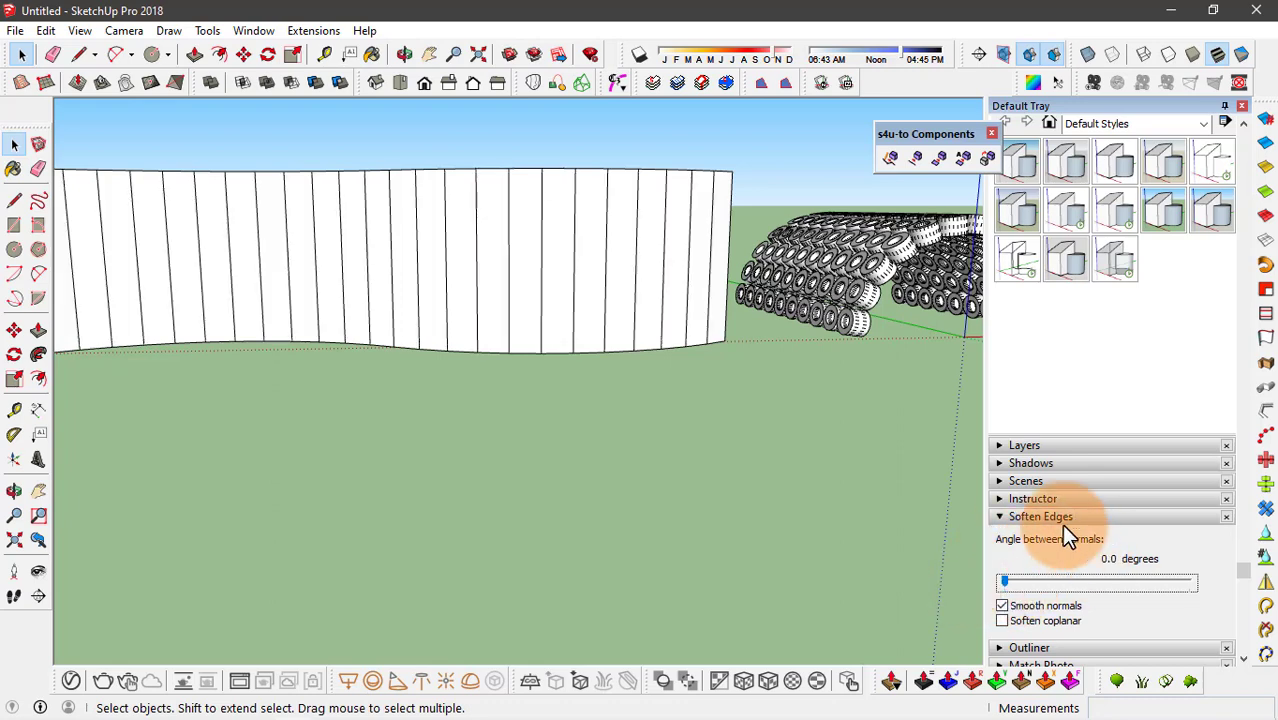
{"action": "left_click", "coordinate": [437, 403]}
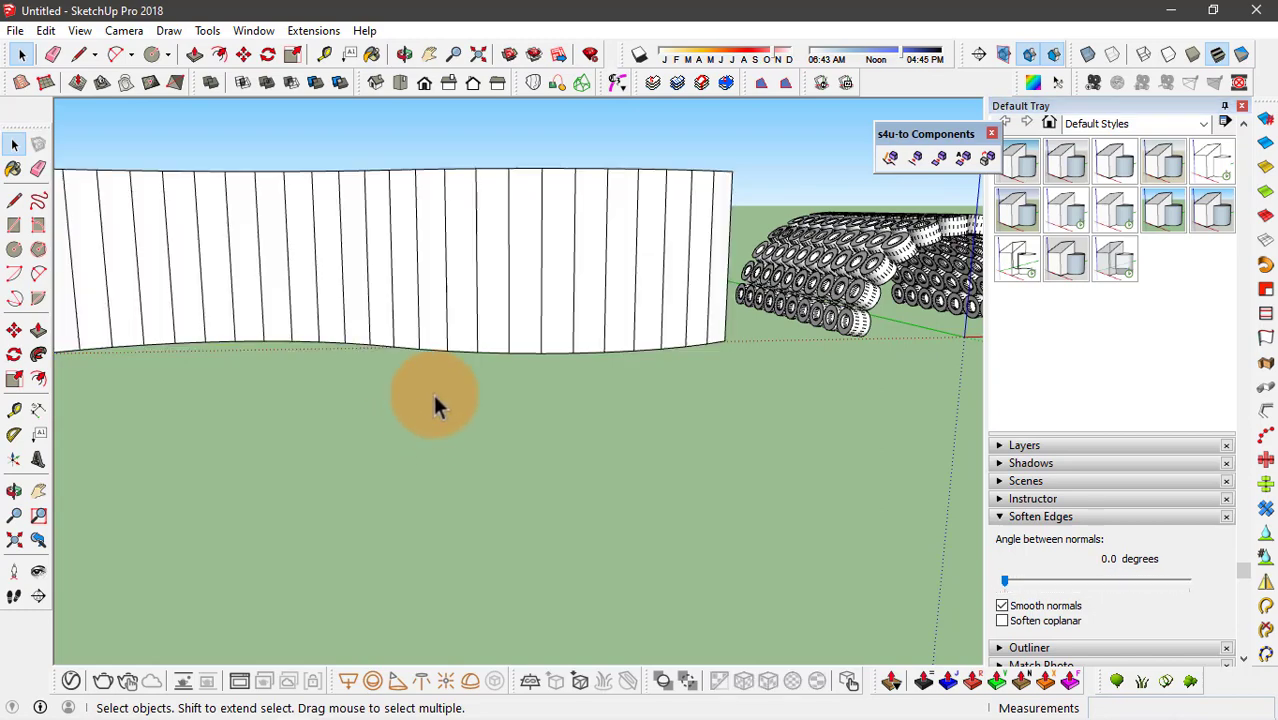
{"action": "middle_click_drag", "start_coordinate": [437, 403], "coordinate": [197, 305]}
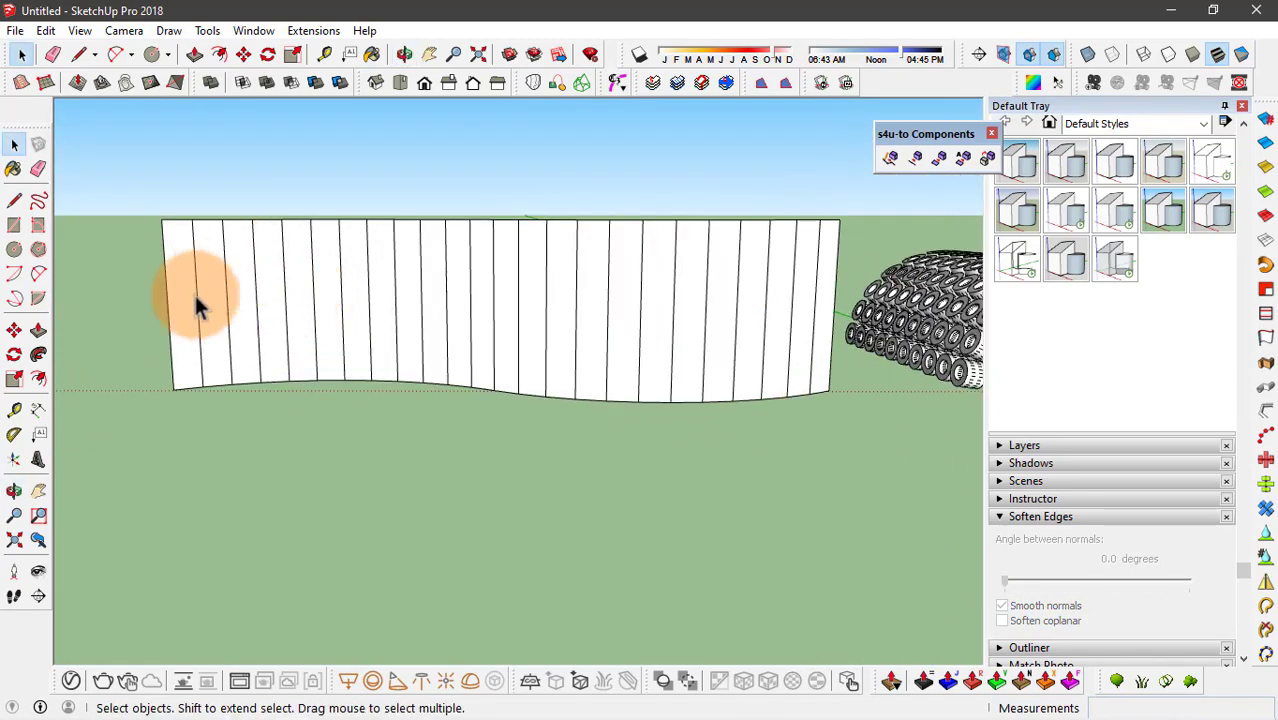
- Turn on Hidden Geometry and select the wall's curved bottom edge
{"action": "left_click", "coordinate": [80, 31]}
{"action": "left_click", "coordinate": [185, 100]}
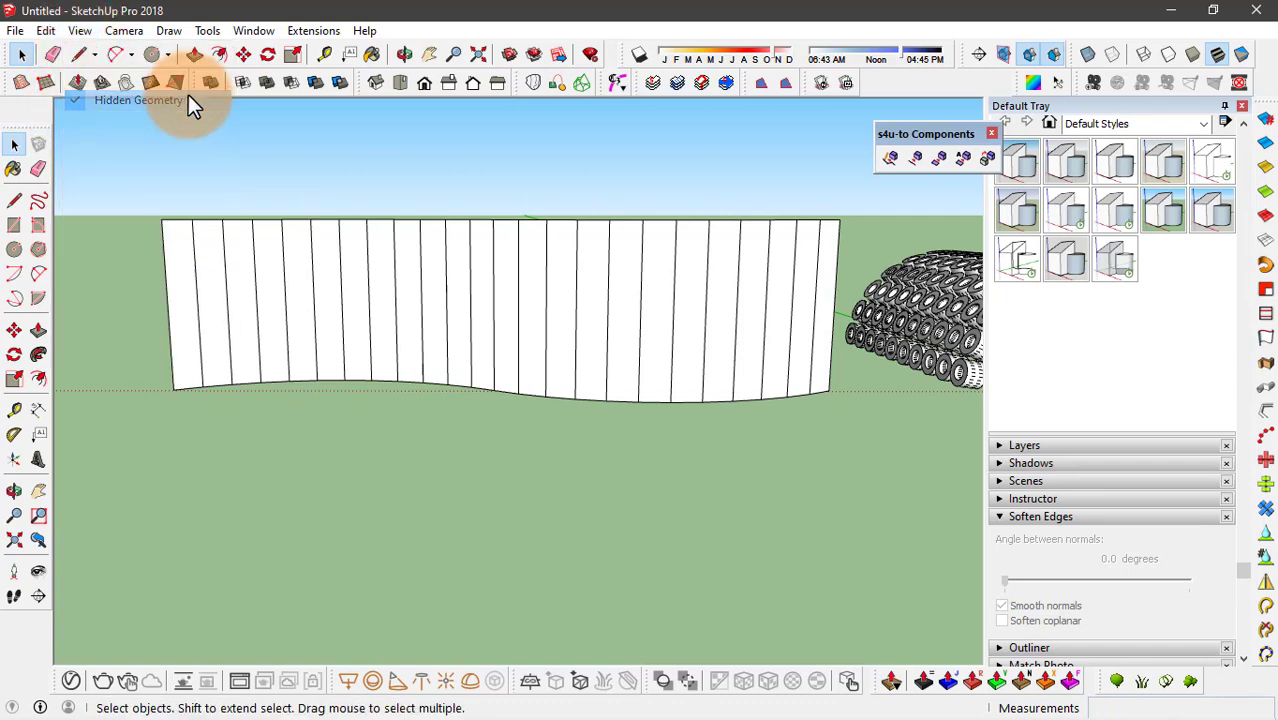
{"action": "middle_click_drag", "start_coordinate": [188, 104], "coordinate": [361, 200]}
{"action": "key", "text": "space"}
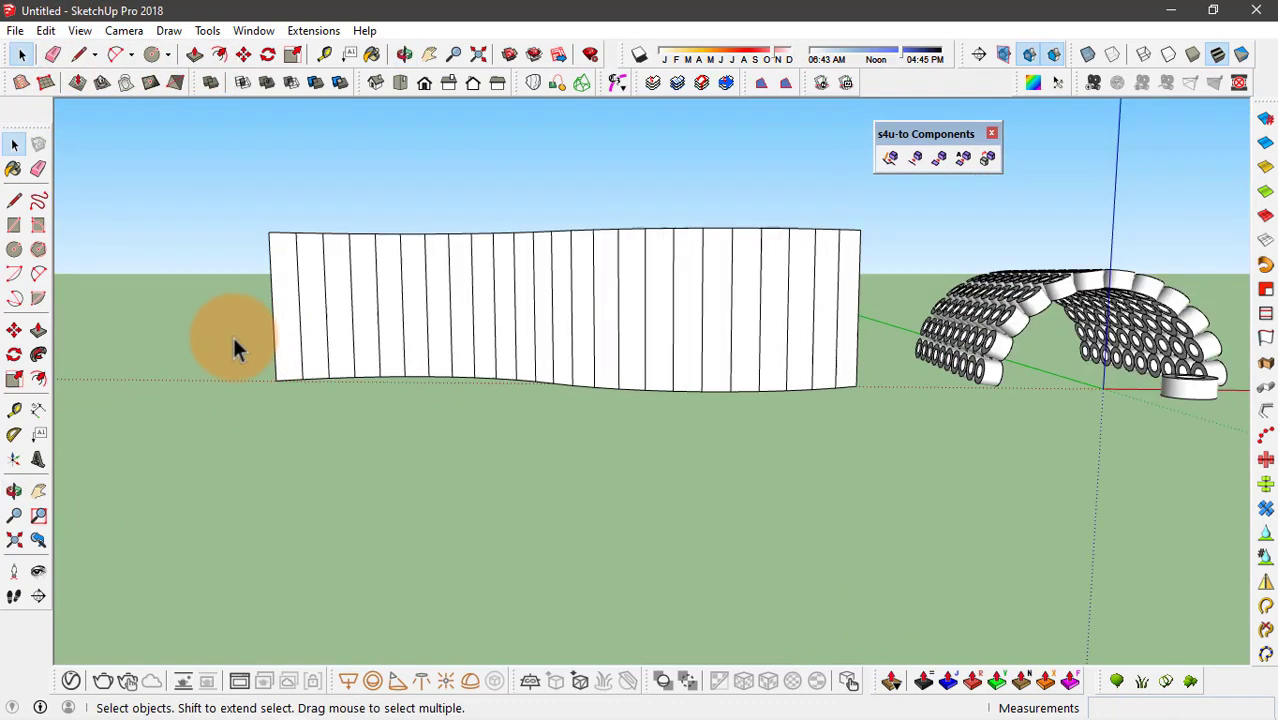
{"action": "left_click_drag", "start_coordinate": [233, 336], "coordinate": [905, 450]}
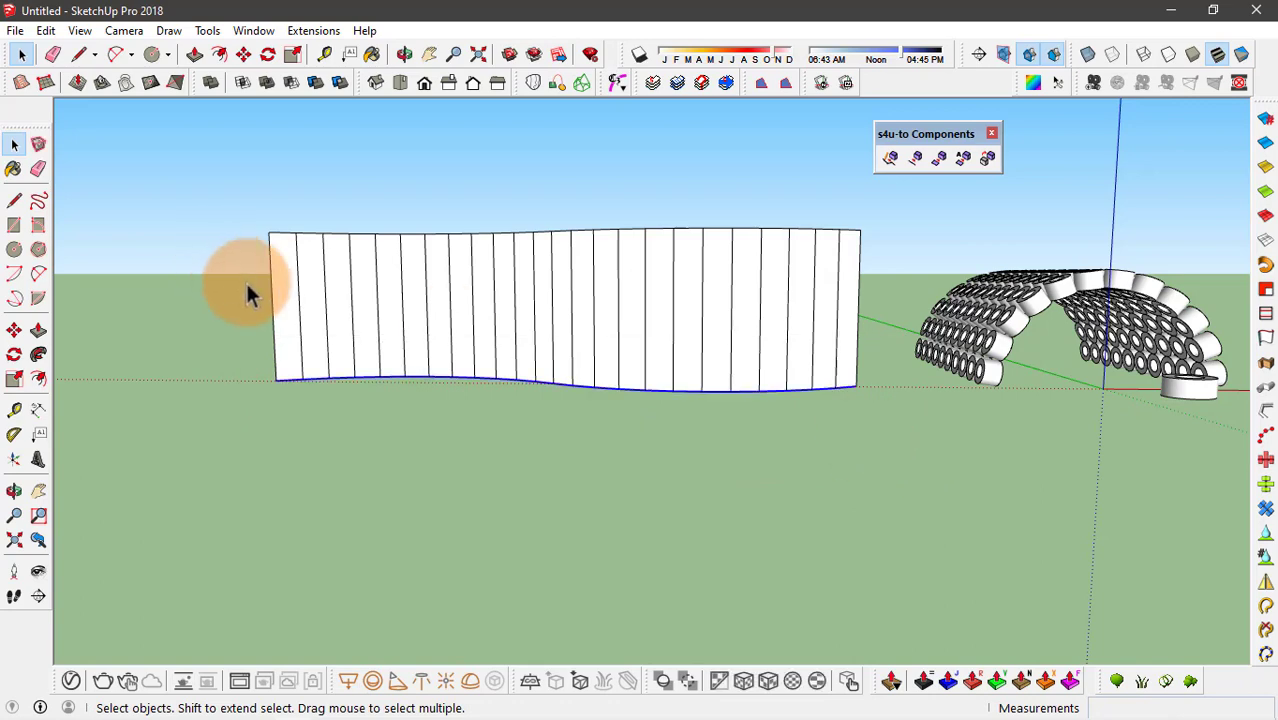
{"action": "middle_click_drag", "start_coordinate": [248, 291], "coordinate": [359, 320]}
- Copy the bottom edge to the wall's top and divide the height into 5 rows
{"action": "key", "text": "m"}
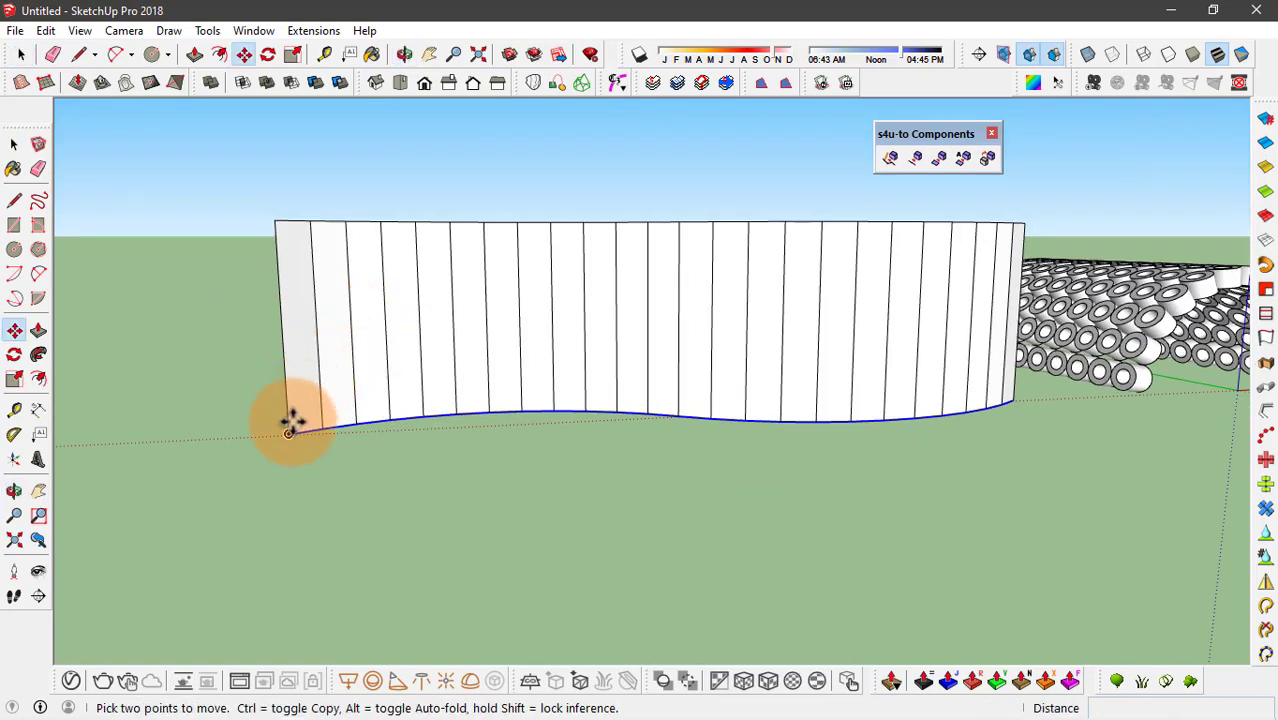
{"action": "left_click", "coordinate": [291, 432]}
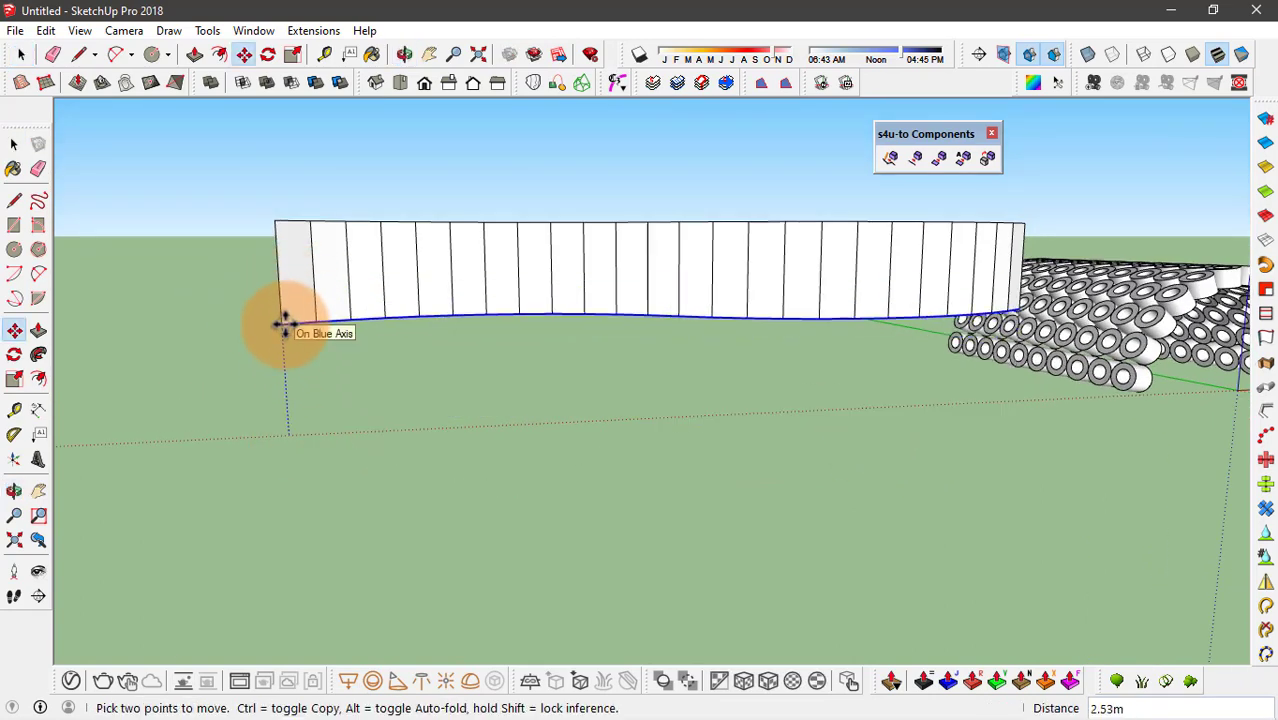
{"action": "key", "text": "ctrl"}
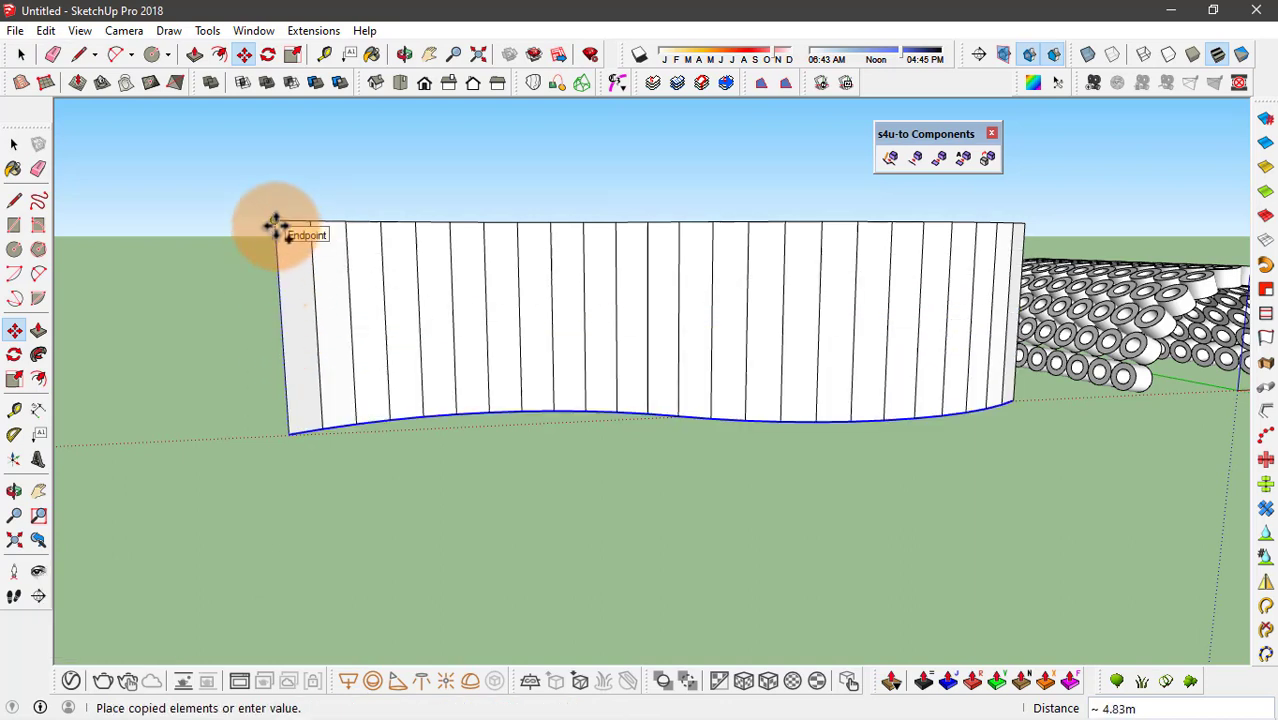
{"action": "left_click", "coordinate": [275, 224]}
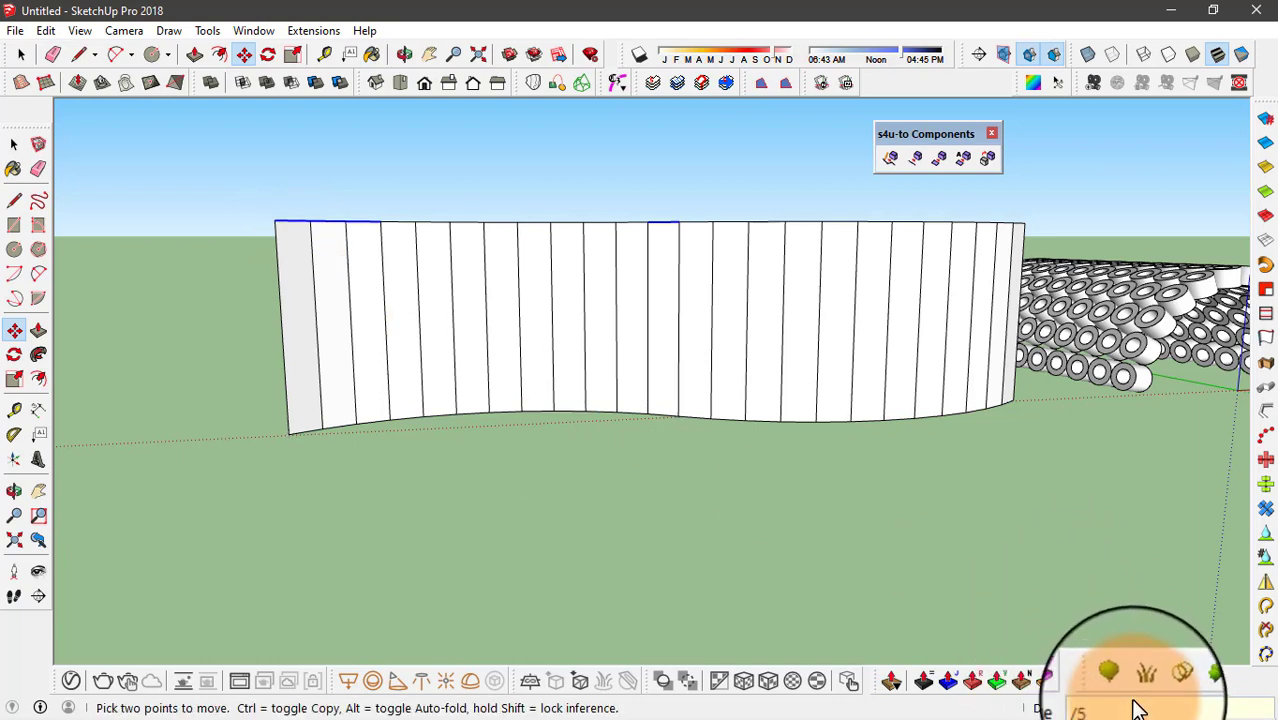
{"action": "key", "text": "Return"}
{"action": "key", "text": "space"}
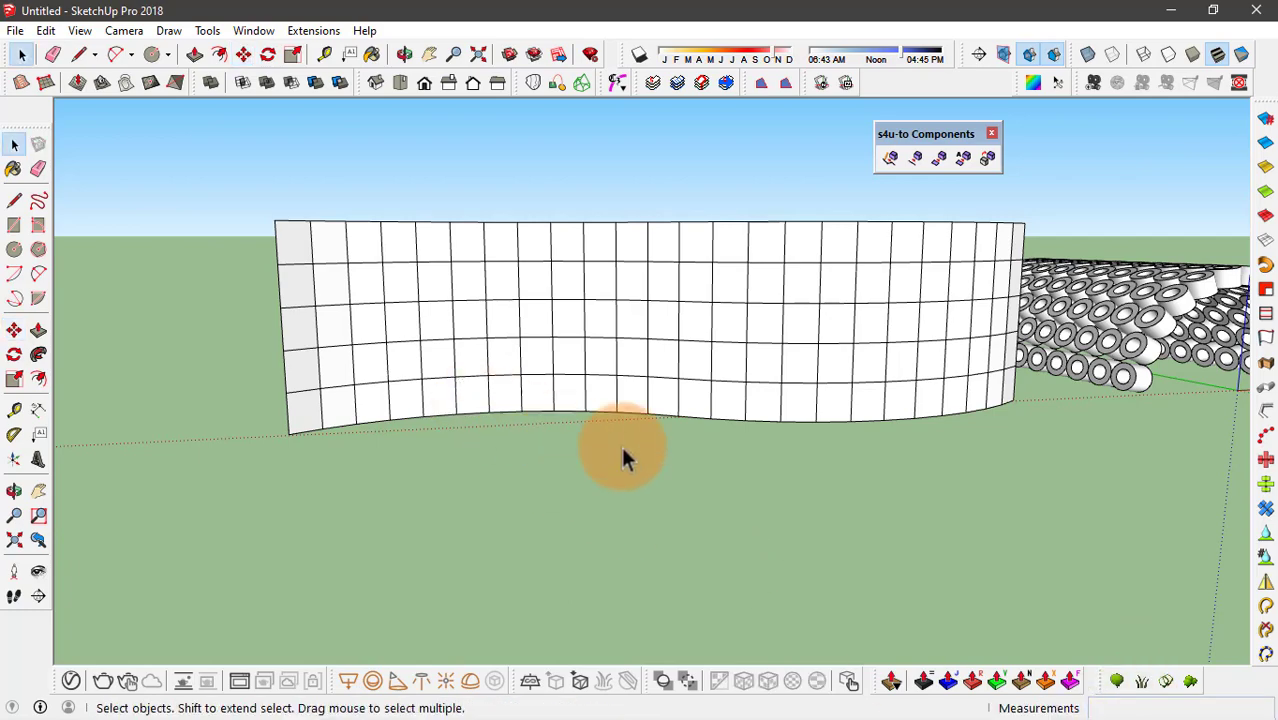
{"action": "middle_click_drag", "start_coordinate": [625, 457], "coordinate": [638, 372]}
- Select the wavy wall grid faces with the ring and apply s4u-to Components to fill each panel
{"action": "left_click", "coordinate": [638, 372]}
{"action": "left_click", "coordinate": [590, 456]}
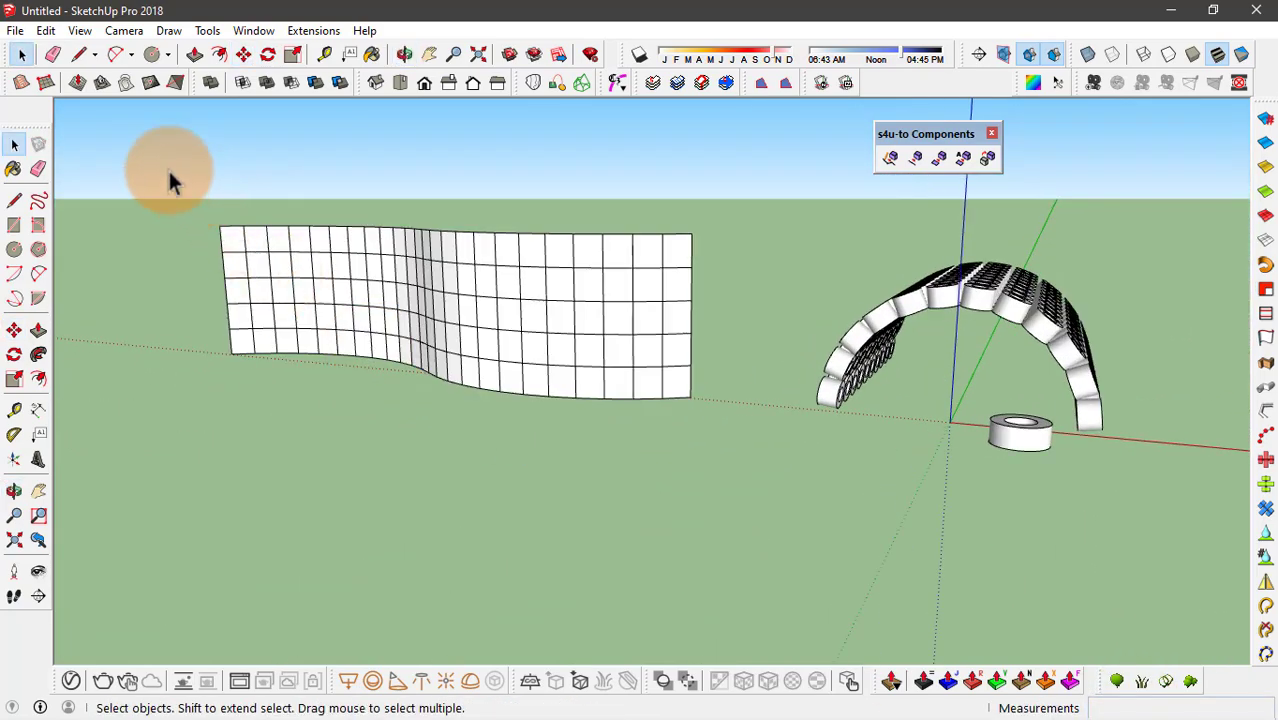
{"action": "left_click_drag", "start_coordinate": [168, 170], "coordinate": [712, 466]}
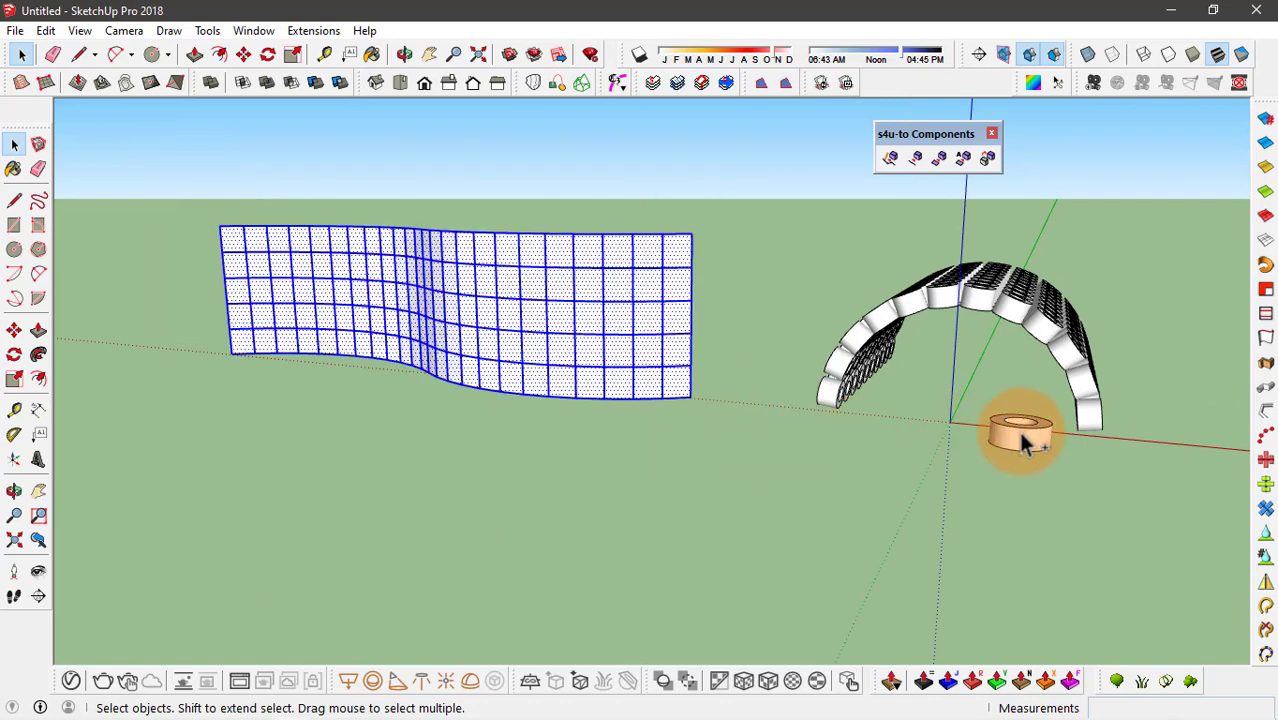
{"action": "left_click", "coordinate": [940, 162]}
{"action": "middle_click_drag", "start_coordinate": [228, 286], "coordinate": [736, 334]}
{"action": "middle_click_drag", "start_coordinate": [608, 322], "coordinate": [565, 315]}
{"action": "middle_click_drag", "start_coordinate": [693, 294], "coordinate": [856, 429]}
- Open the standalone ring component for editing and view it from above
{"action": "scroll", "coordinate": [820, 510], "scroll_direction": "up", "scroll_amount": 3}
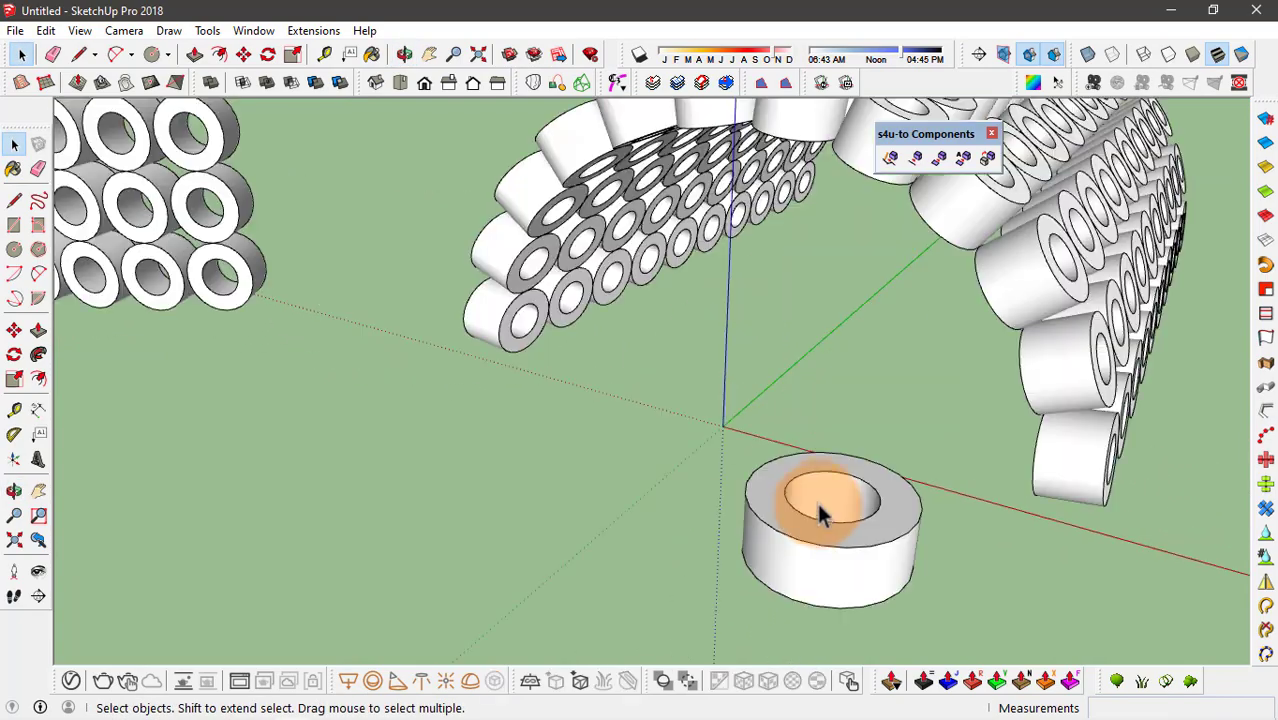
{"action": "scroll", "coordinate": [826, 517], "scroll_direction": "down", "scroll_amount": 2}
{"action": "left_click", "coordinate": [826, 517]}
{"action": "scroll", "coordinate": [679, 505], "scroll_direction": "up", "scroll_amount": 2}
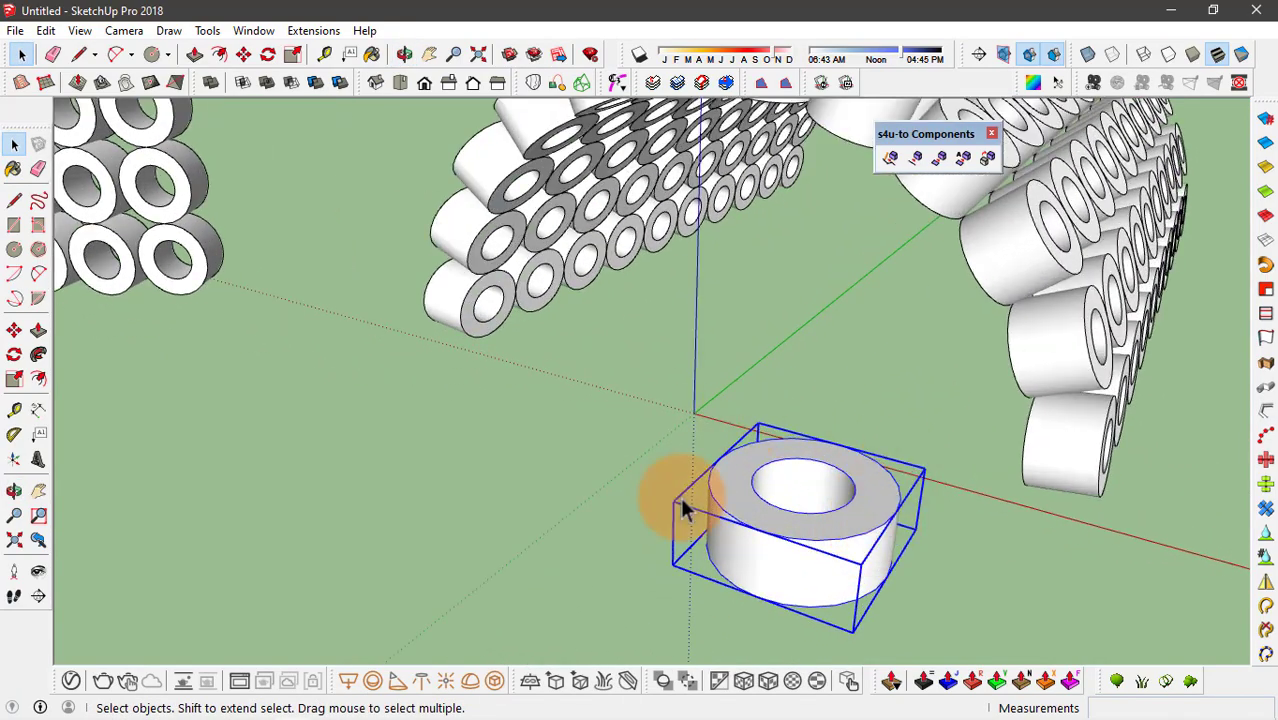
{"action": "scroll", "coordinate": [812, 519], "scroll_direction": "down", "scroll_amount": 2}
{"action": "scroll", "coordinate": [808, 521], "scroll_direction": "down", "scroll_amount": 3}
{"action": "middle_click_drag", "start_coordinate": [805, 522], "coordinate": [1110, 448]}
{"action": "scroll", "coordinate": [805, 465], "scroll_direction": "up", "scroll_amount": 3}
{"action": "double_click", "coordinate": [905, 535]}
{"action": "scroll", "coordinate": [975, 585], "scroll_direction": "up", "scroll_amount": 3}
{"action": "scroll", "coordinate": [995, 566], "scroll_direction": "down", "scroll_amount": 2}
{"action": "scroll", "coordinate": [1130, 440], "scroll_direction": "up", "scroll_amount": 2}
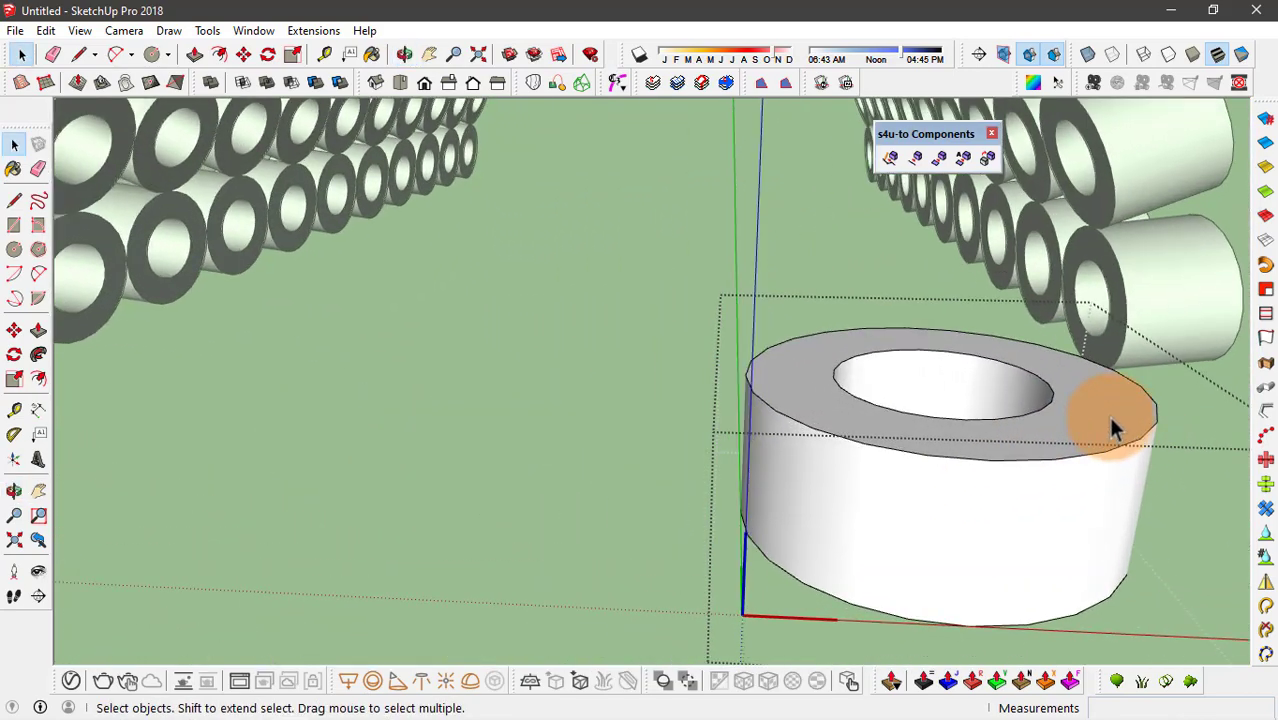
{"action": "scroll", "coordinate": [712, 354], "scroll_direction": "down", "scroll_amount": 2}
{"action": "middle_click_drag", "start_coordinate": [712, 354], "coordinate": [790, 330]}
{"action": "scroll", "coordinate": [784, 345], "scroll_direction": "up", "scroll_amount": 2}
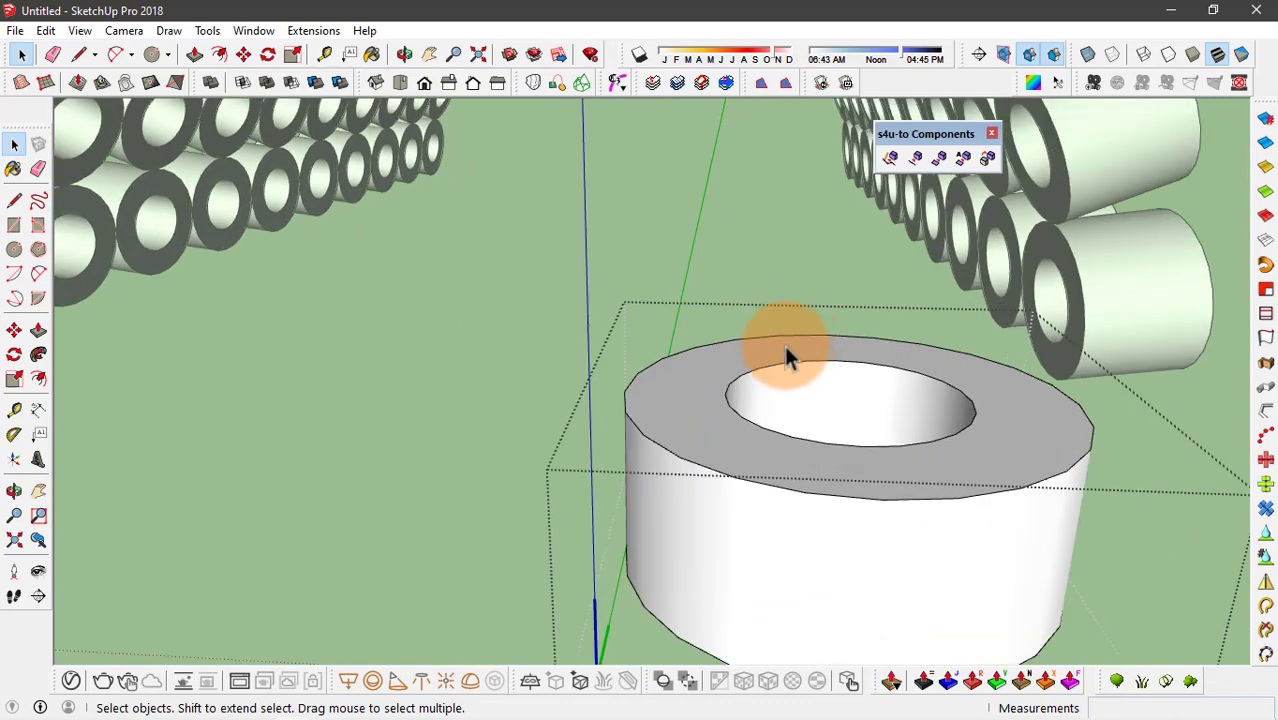
- Draw lines from the outer top rim to the centre and upward, closed by an arc into a profile face
{"action": "key", "text": "l"}
{"action": "left_click", "coordinate": [624, 390]}
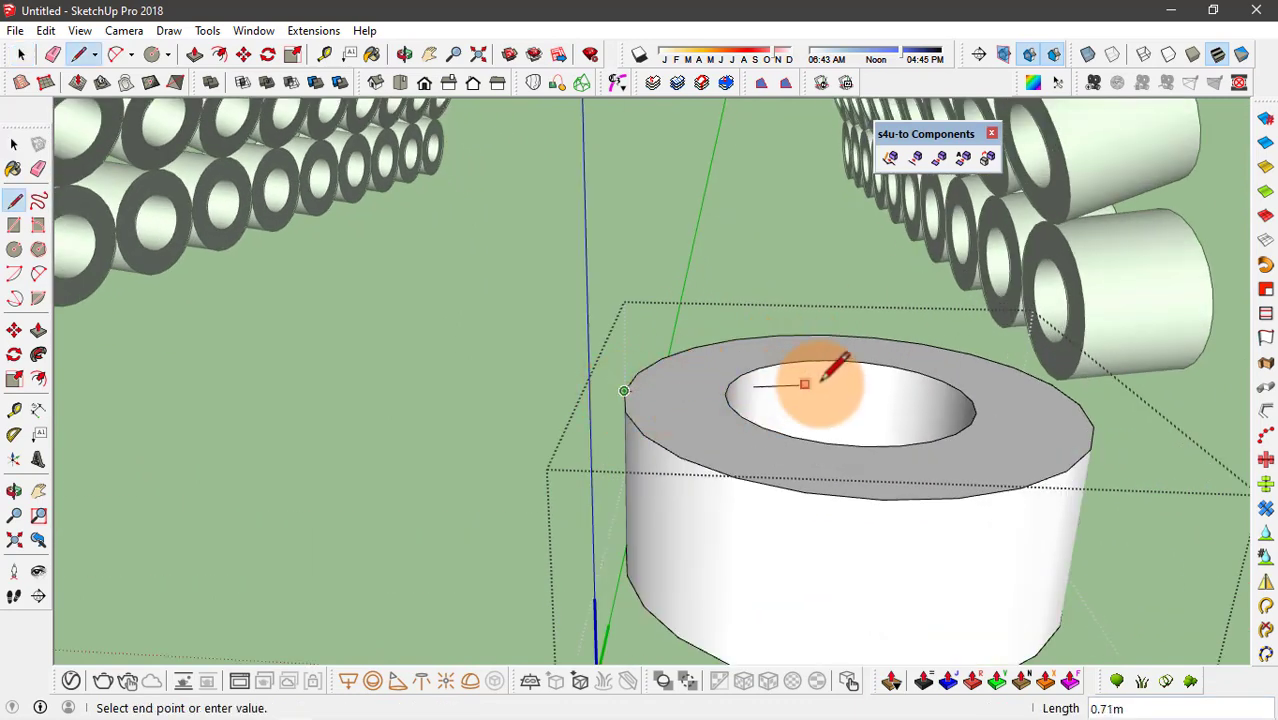
{"action": "left_click", "coordinate": [847, 397]}
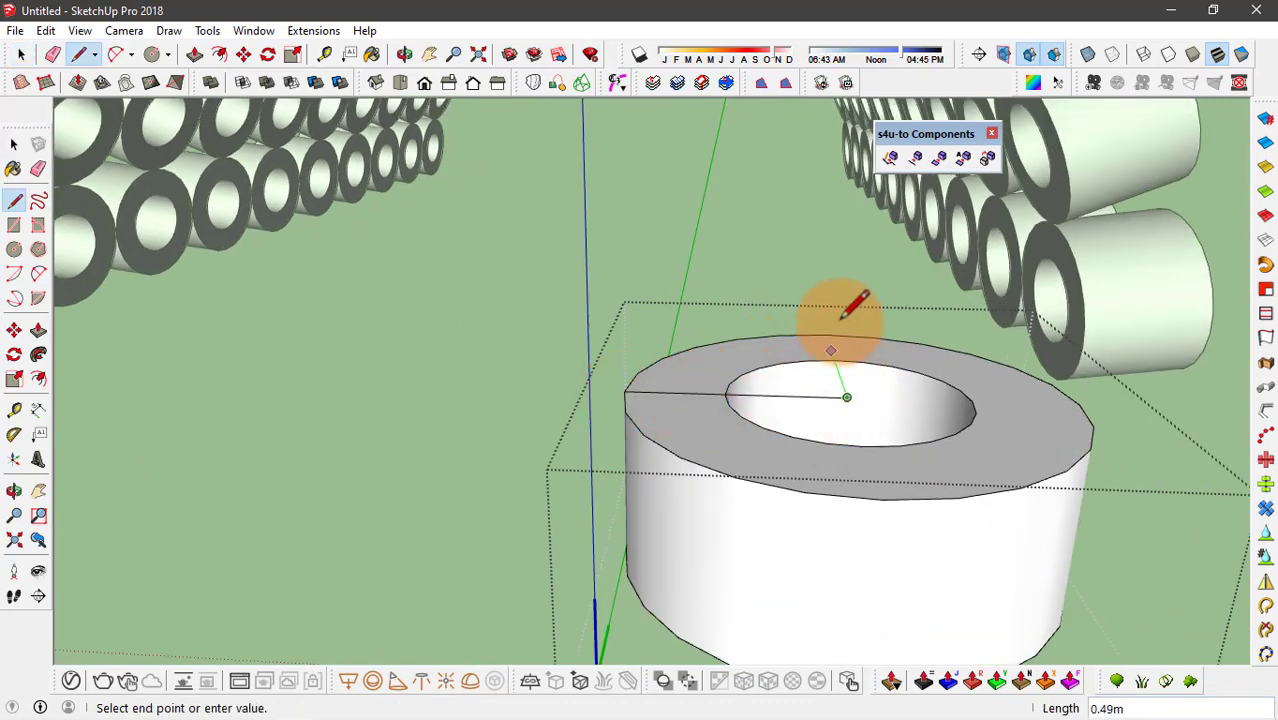
{"action": "middle_click_drag", "start_coordinate": [845, 300], "coordinate": [880, 315]}
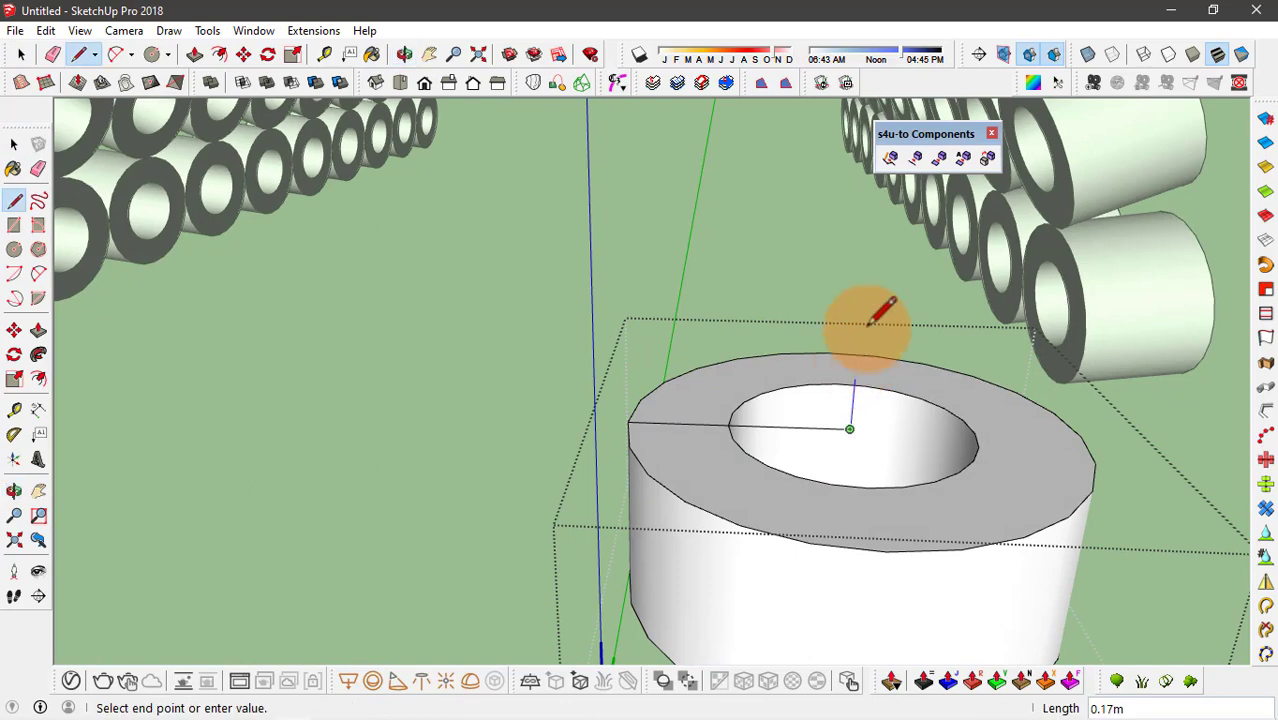
{"action": "left_click", "coordinate": [862, 246]}
{"action": "key", "text": "a"}
{"action": "left_click", "coordinate": [628, 421]}
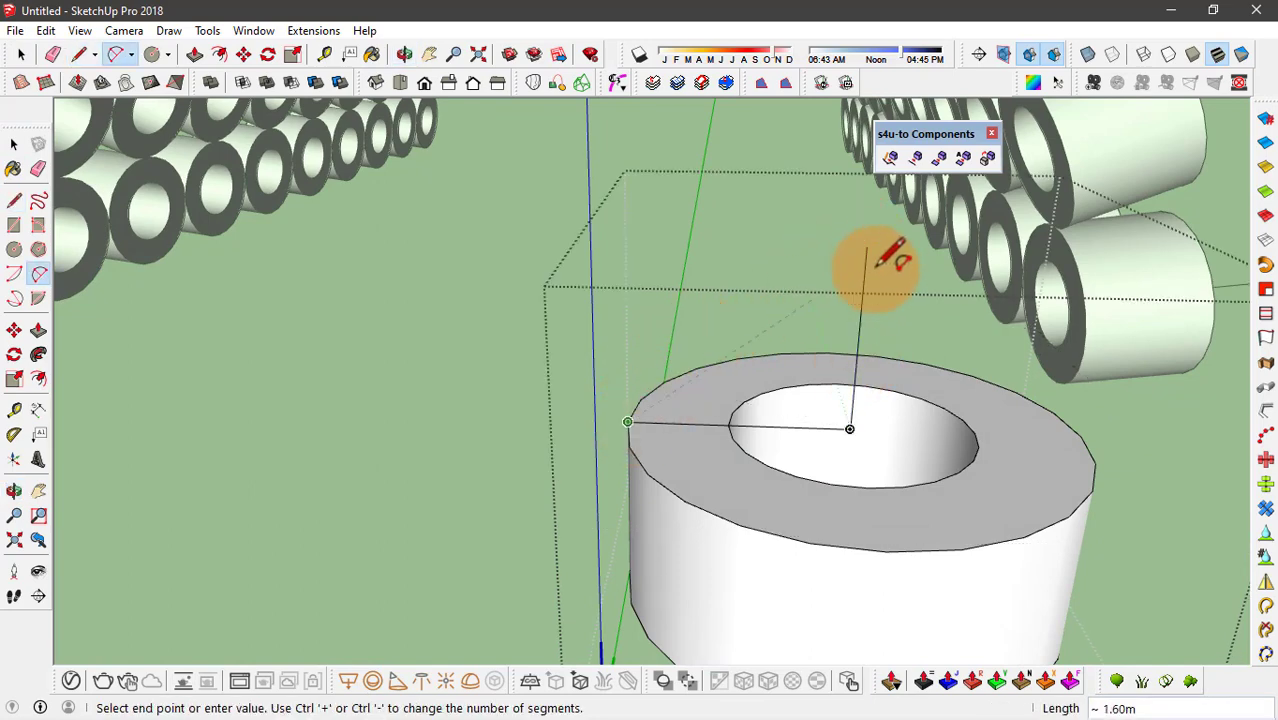
{"action": "left_click", "coordinate": [866, 246]}
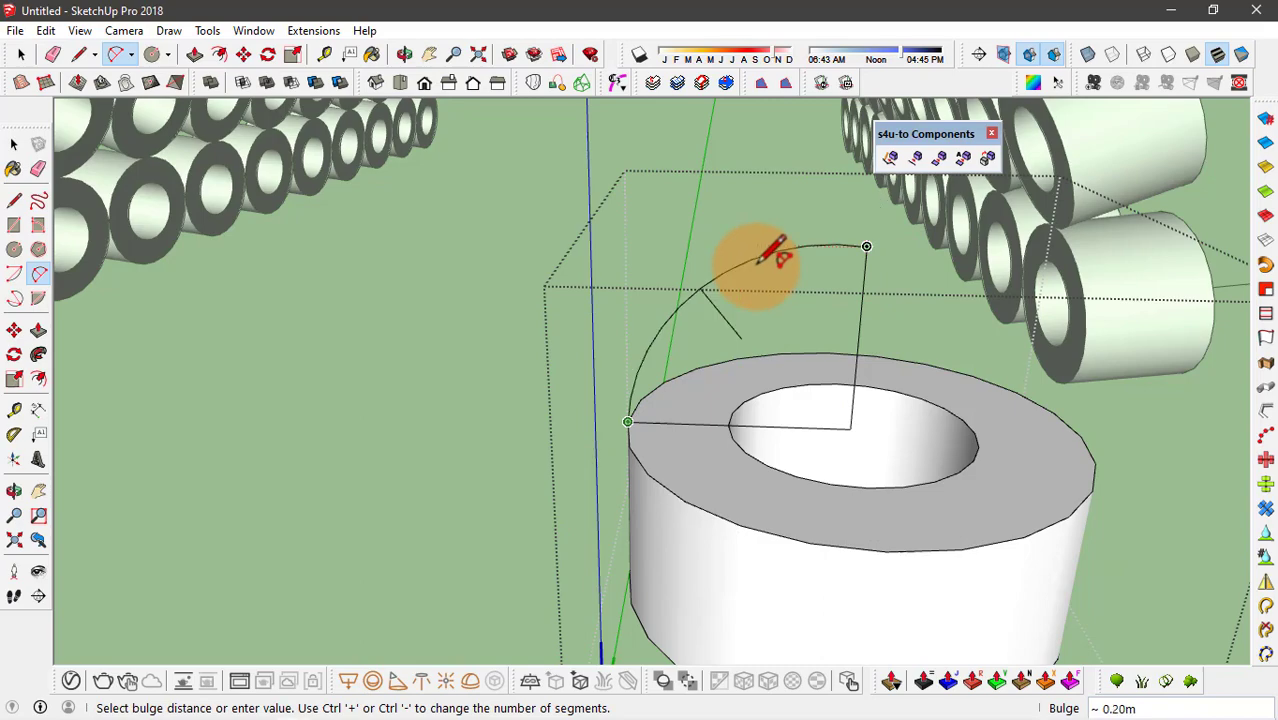
{"action": "left_click", "coordinate": [756, 262]}
{"action": "key", "text": "space"}
{"action": "middle_click_drag", "start_coordinate": [833, 271], "coordinate": [810, 442]}
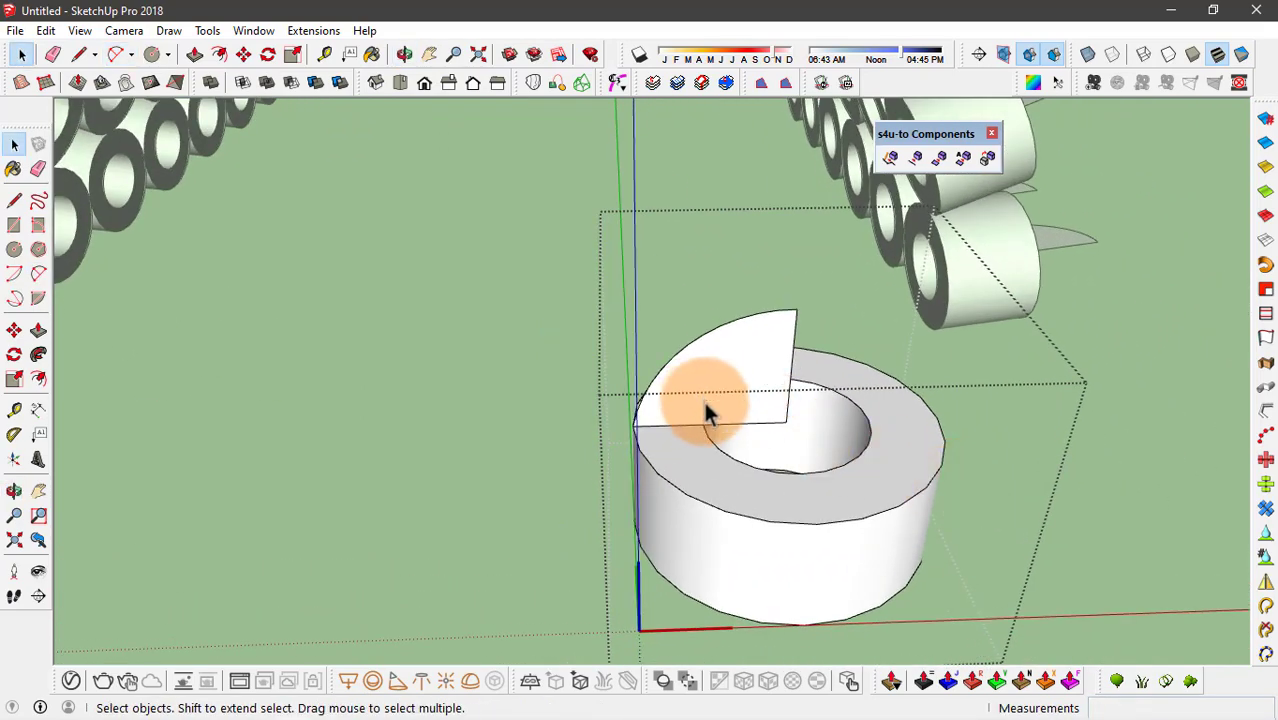
- Follow Me the quarter-round profile along the ring's top circular edge to form a dome
{"action": "scroll", "coordinate": [705, 405], "scroll_direction": "up", "scroll_amount": 2}
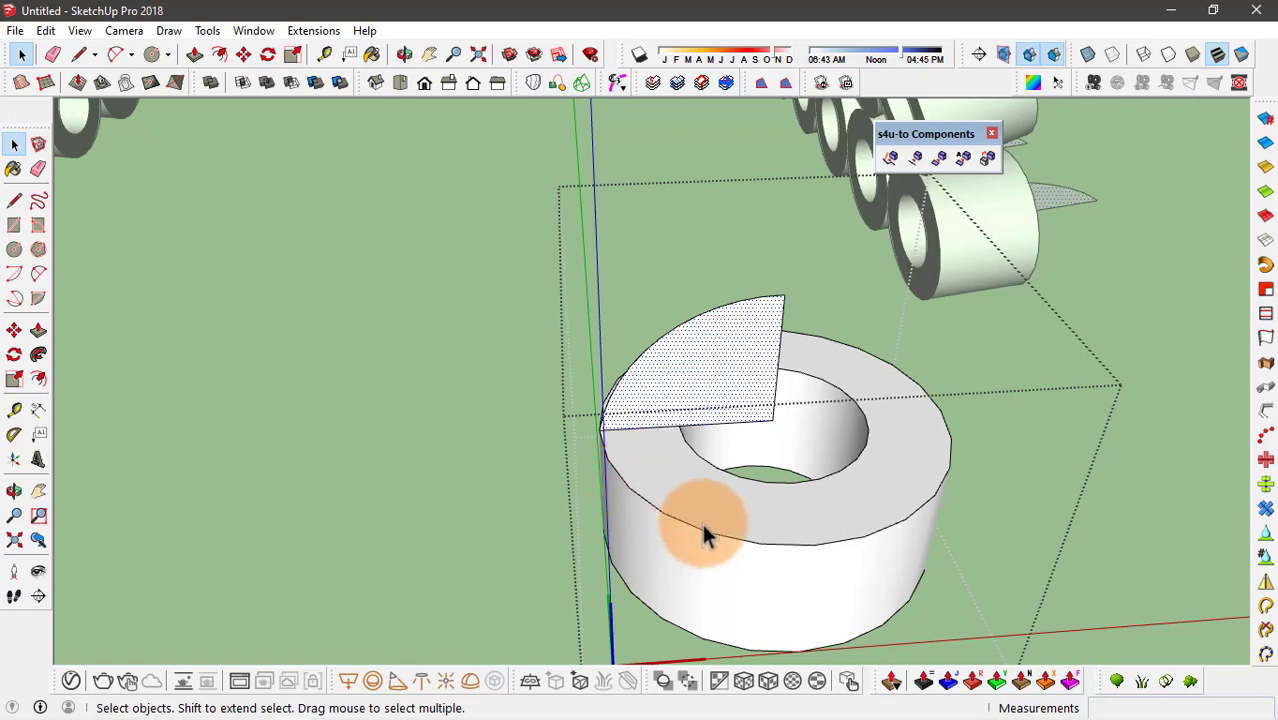
{"action": "left_click", "coordinate": [730, 545]}
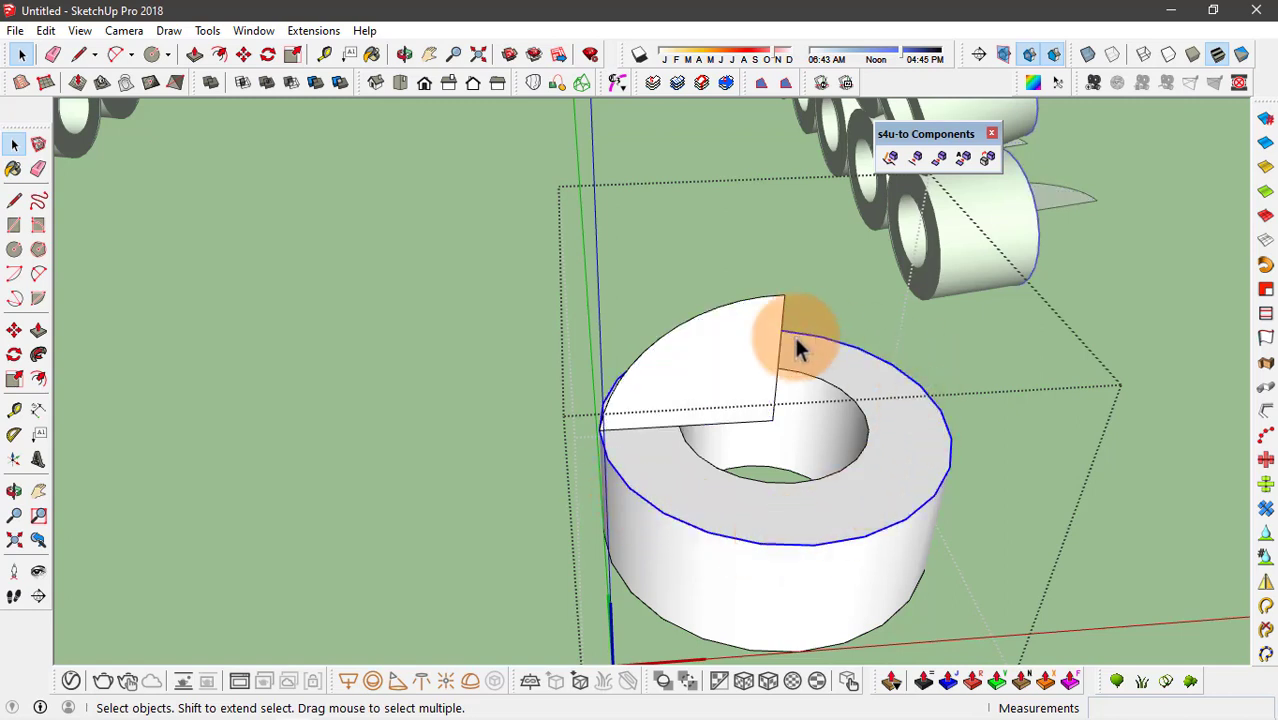
{"action": "left_click", "coordinate": [39, 353]}
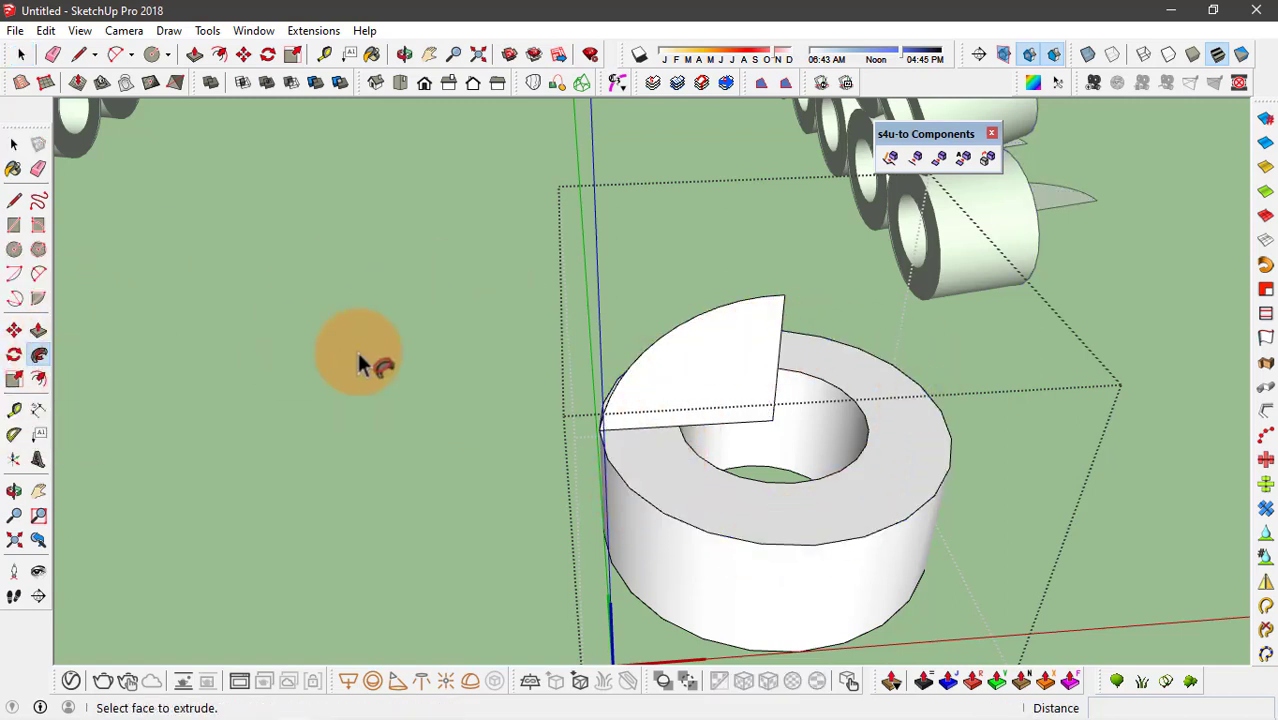
{"action": "left_click", "coordinate": [720, 393]}
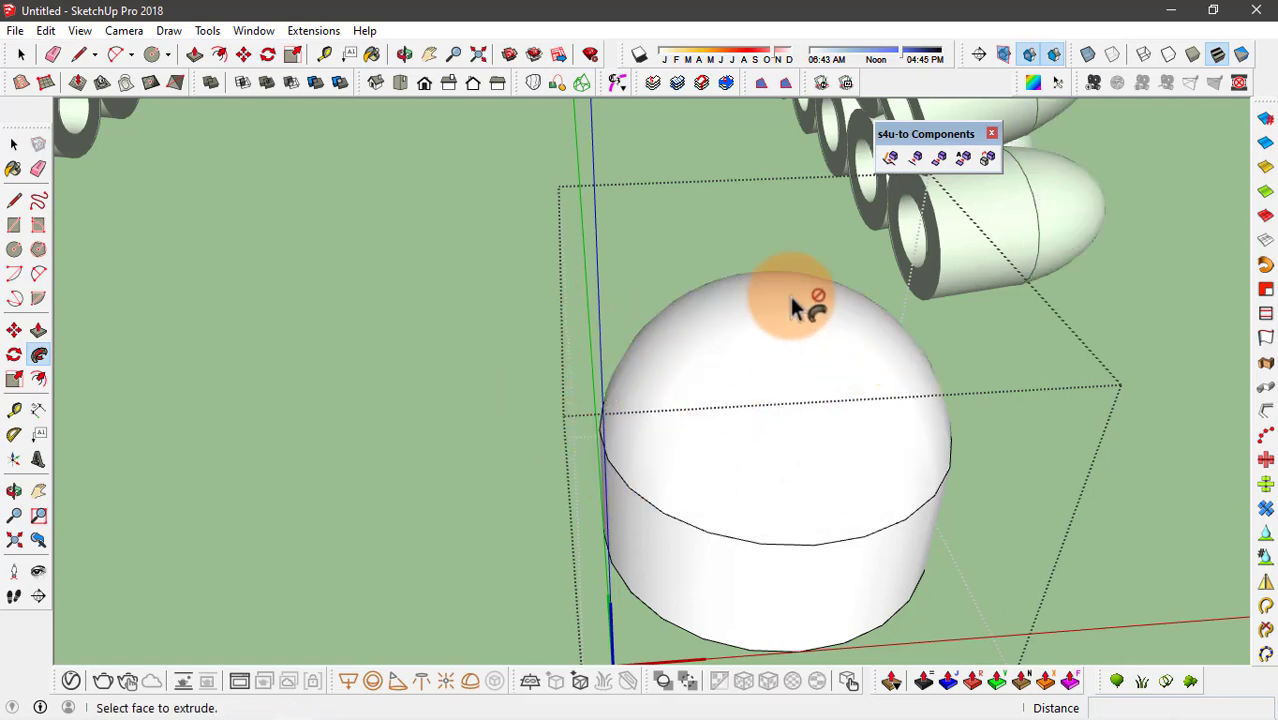
{"action": "scroll", "coordinate": [805, 305], "scroll_direction": "down", "scroll_amount": 2}
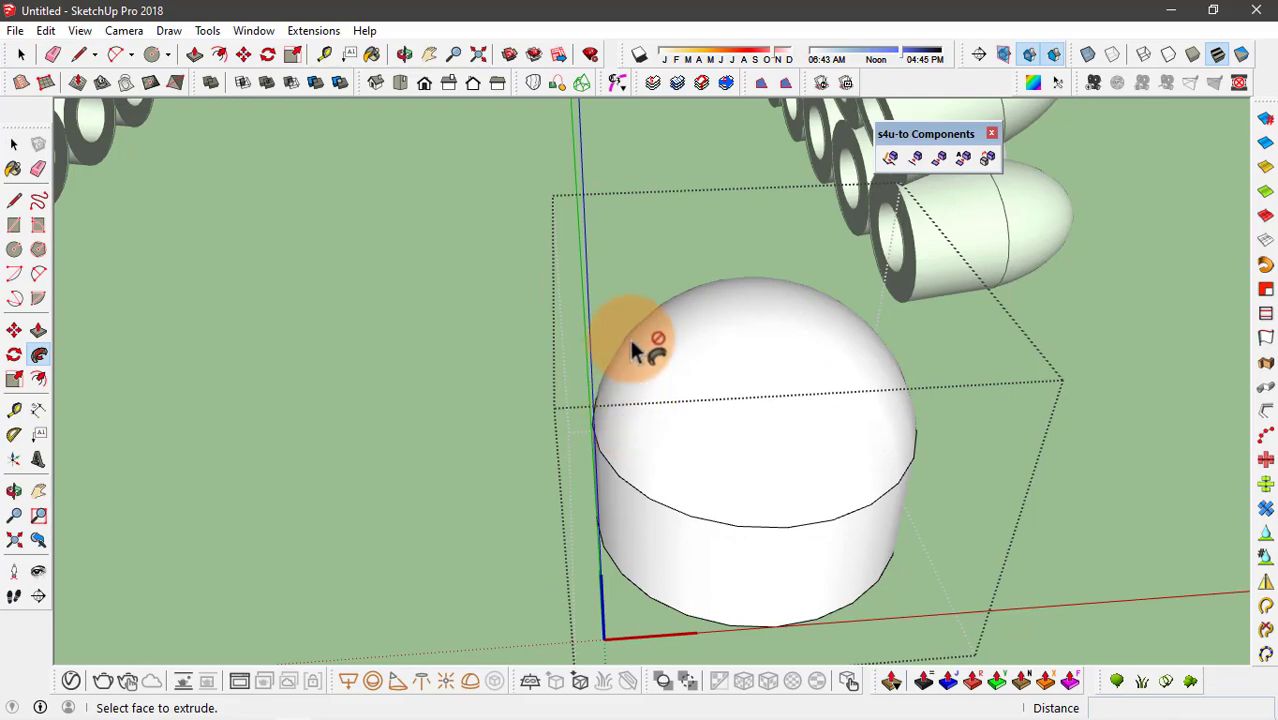
{"action": "scroll", "coordinate": [862, 491], "scroll_direction": "down", "scroll_amount": 1}
{"action": "scroll", "coordinate": [787, 417], "scroll_direction": "down", "scroll_amount": 6}
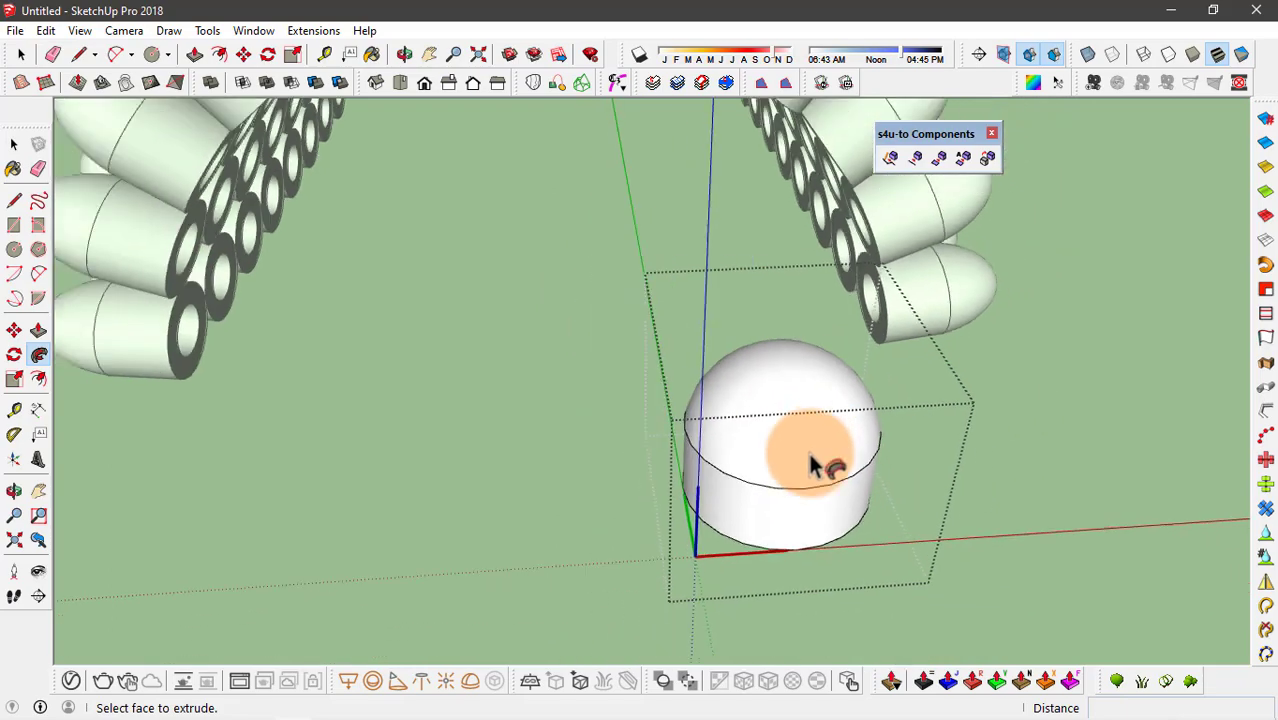
{"action": "middle_click_drag", "start_coordinate": [752, 452], "coordinate": [342, 294]}
{"action": "scroll", "coordinate": [400, 335], "scroll_direction": "up", "scroll_amount": 3}
{"action": "middle_click_drag", "start_coordinate": [458, 372], "coordinate": [578, 420]}
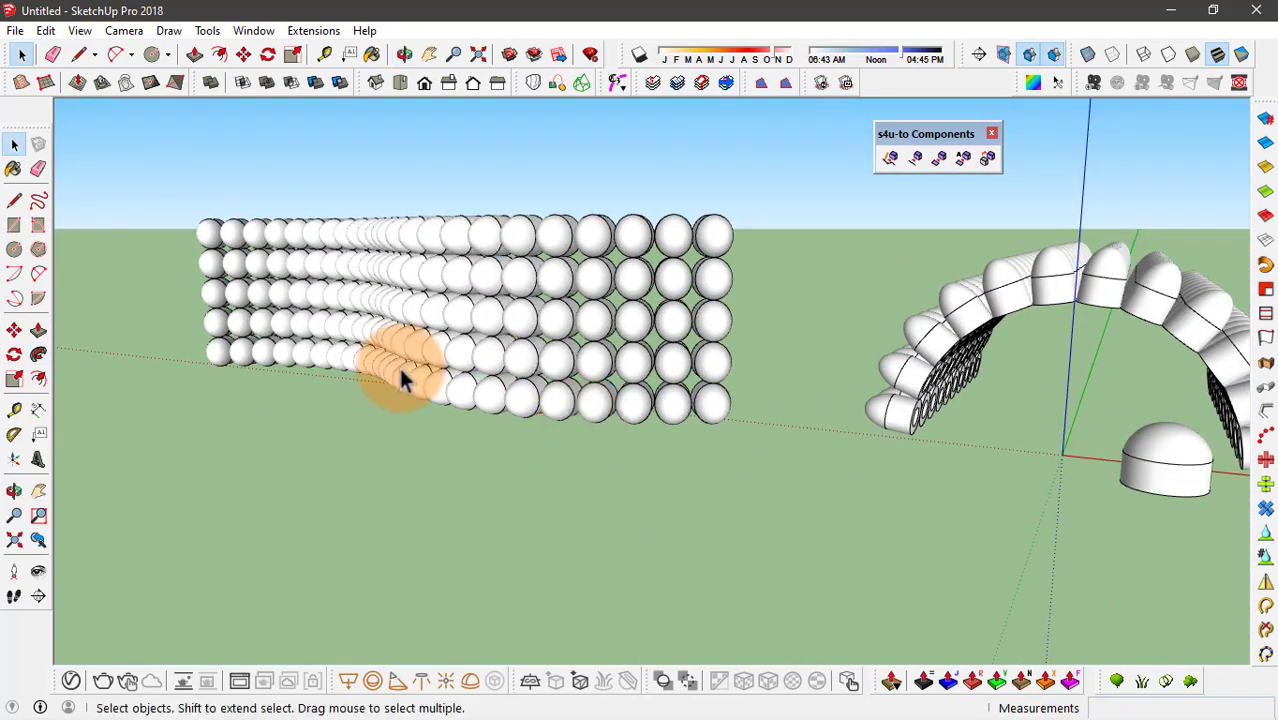
{"action": "scroll", "coordinate": [399, 367], "scroll_direction": "up", "scroll_amount": 1}
{"action": "scroll", "coordinate": [399, 367], "scroll_direction": "down", "scroll_amount": 2}
{"action": "scroll", "coordinate": [908, 393], "scroll_direction": "up", "scroll_amount": 2}
{"action": "scroll", "coordinate": [900, 388], "scroll_direction": "up", "scroll_amount": 3}
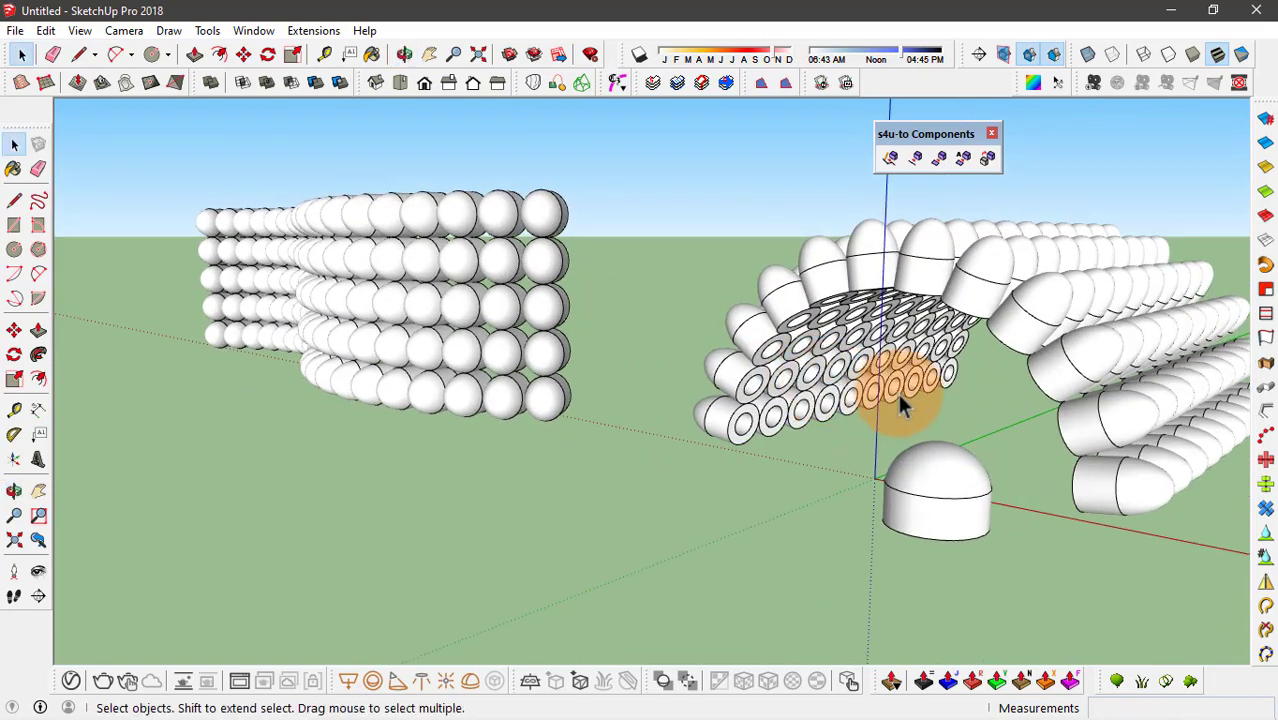
{"action": "scroll", "coordinate": [1000, 460], "scroll_direction": "up", "scroll_amount": 1}
{"action": "scroll", "coordinate": [530, 471], "scroll_direction": "down", "scroll_amount": 4}
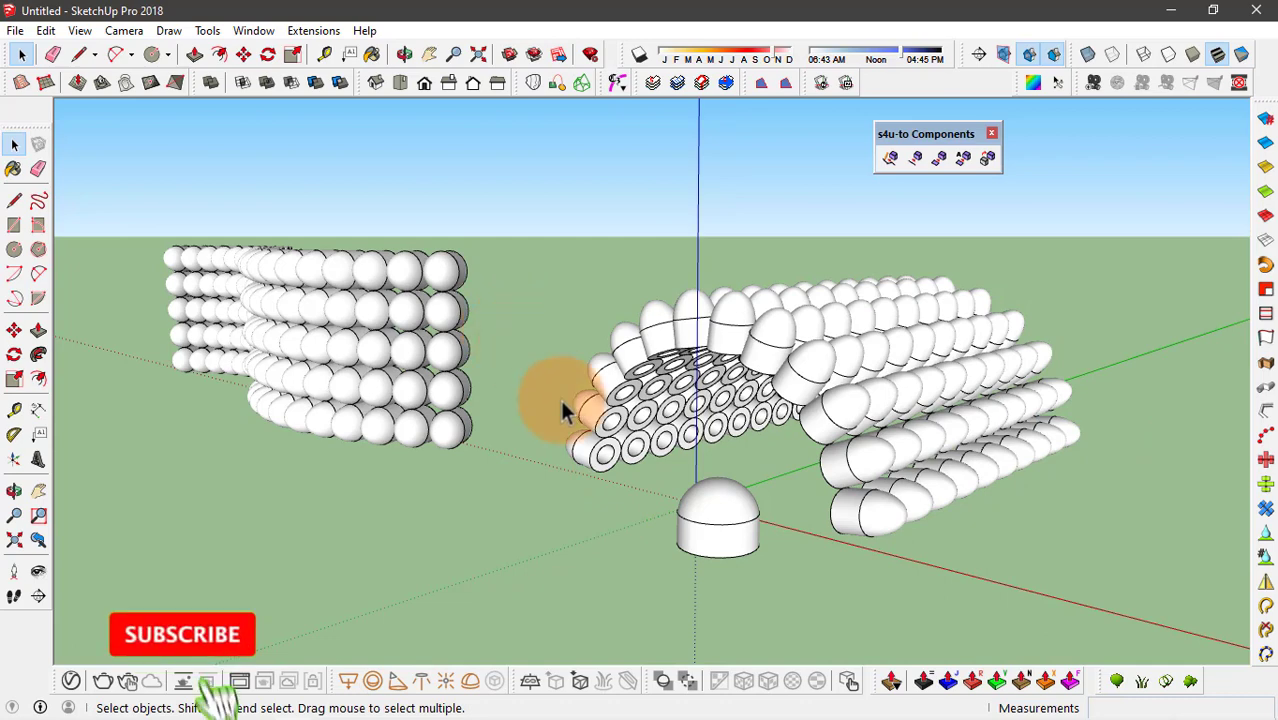
{"action": "scroll", "coordinate": [548, 422], "scroll_direction": "up", "scroll_amount": 2}
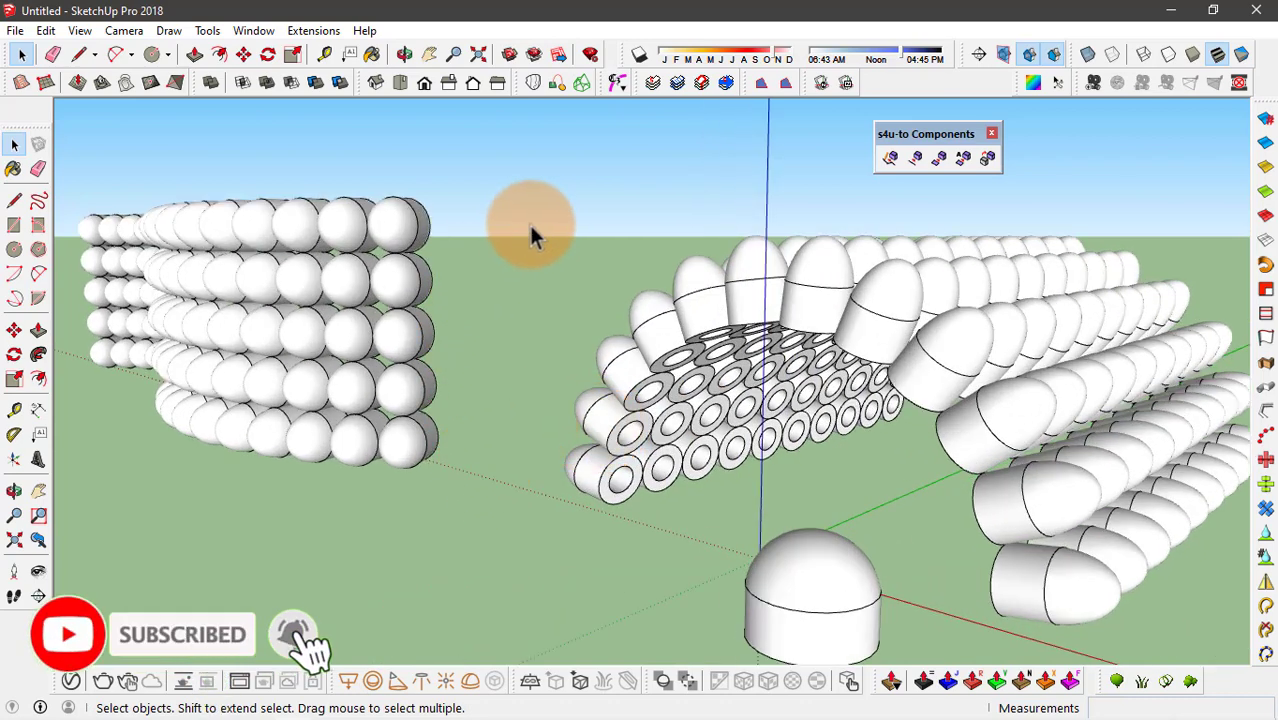